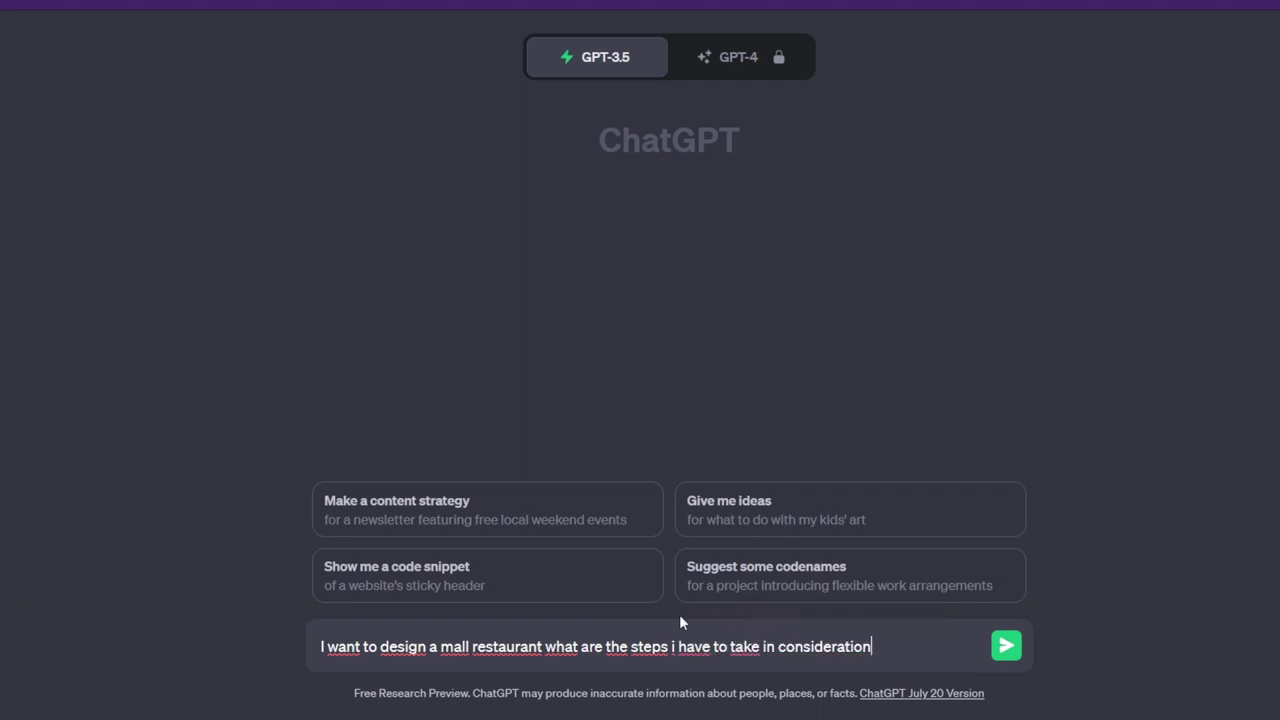
Step: Ask ChatGPT which steps to consider when designing a mall restaurant, and request the style, size and overall composition for a small café
type("?")
key("Return")
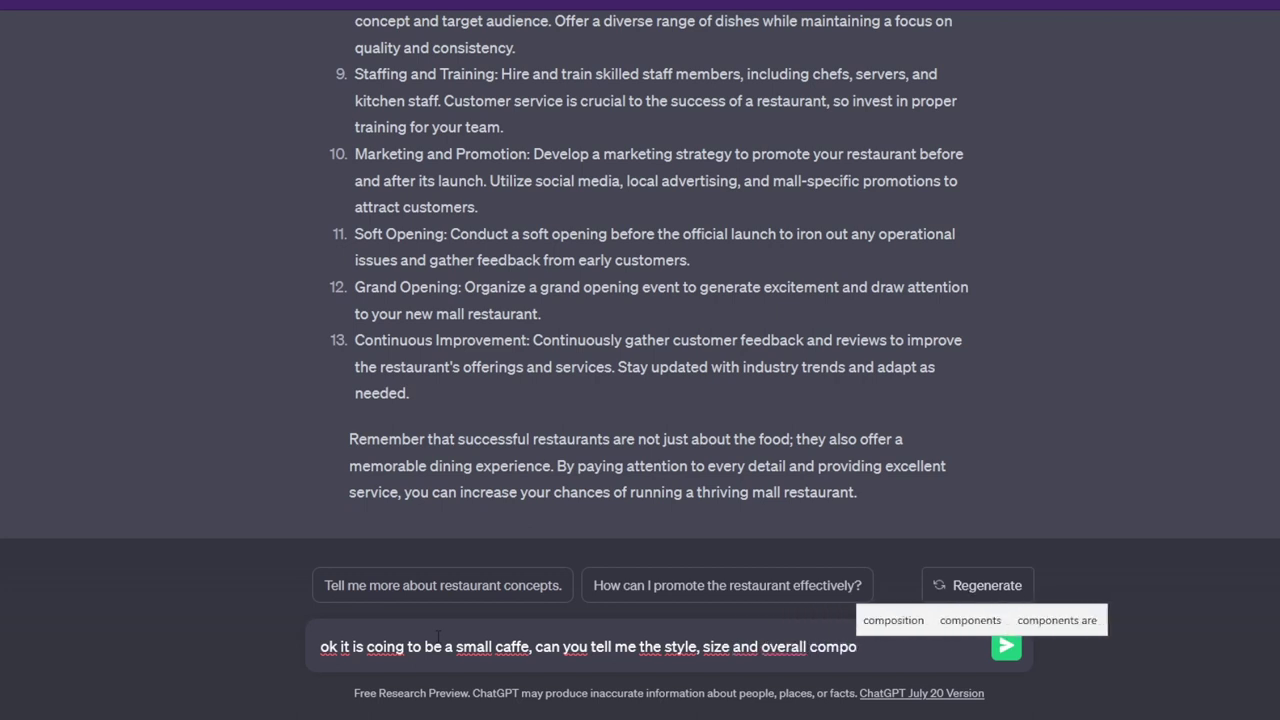
key("Return")
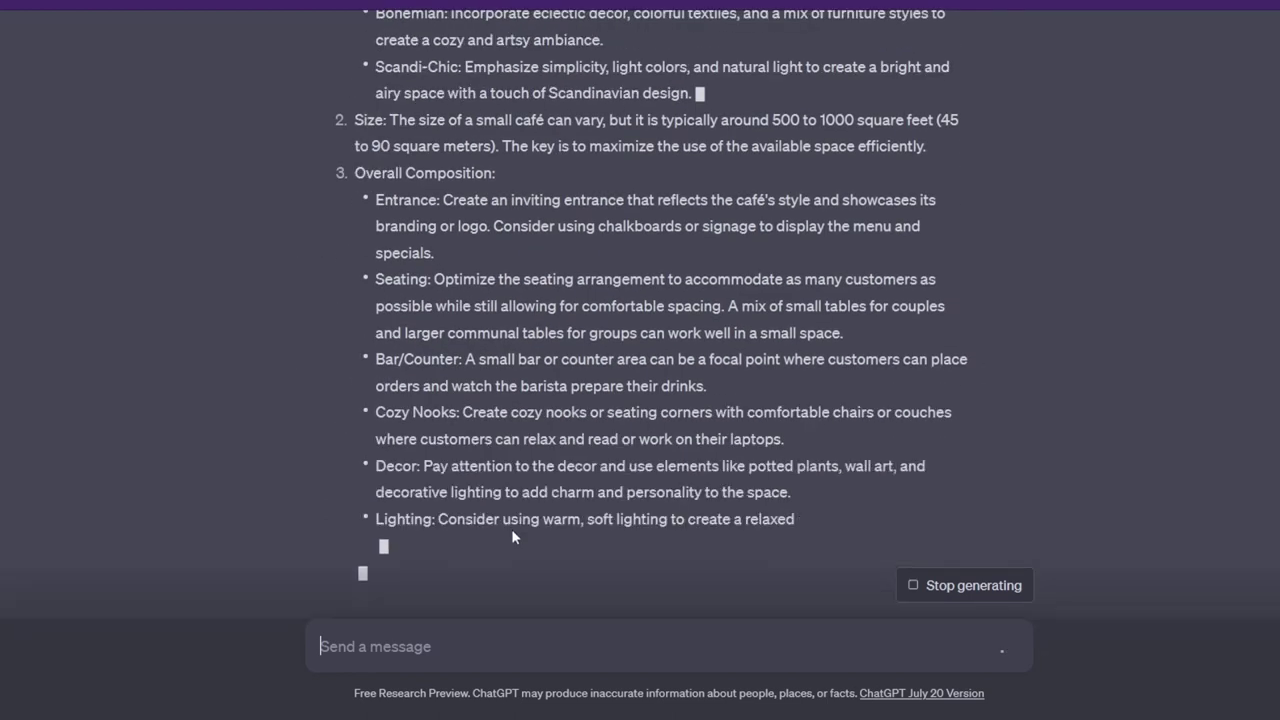
Step: Ask ChatGPT to choose one of the features for a fictional example and describe the restaurant so an architect can model it
type("we are going to make a fictional example, choose one of the fitures and describe the restaurant f")
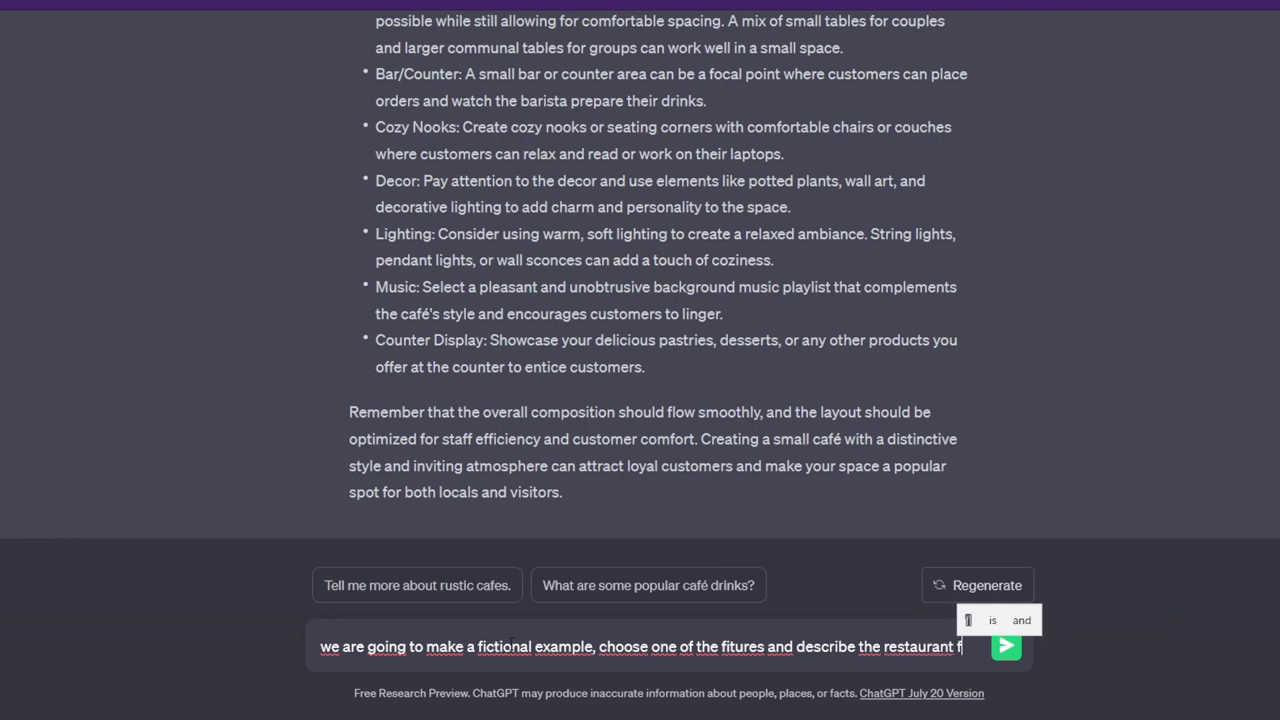
type("itures so an architects can model i")
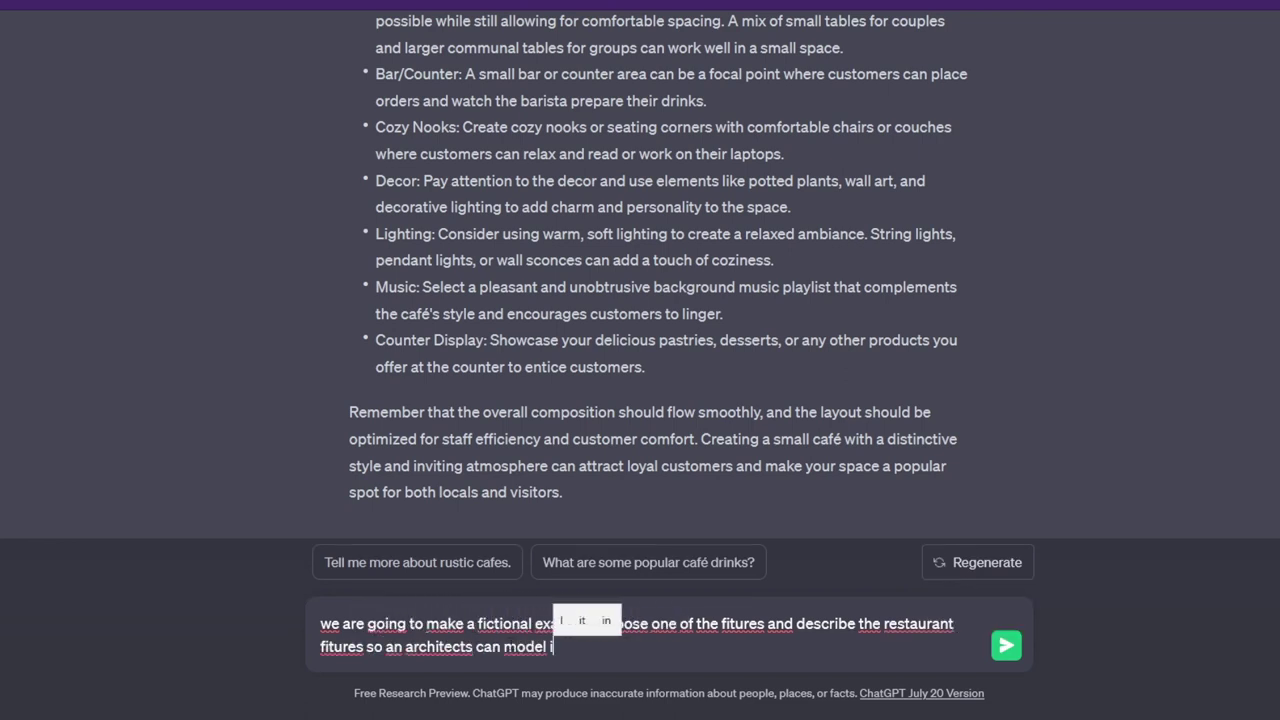
type("t.")
key("Return")
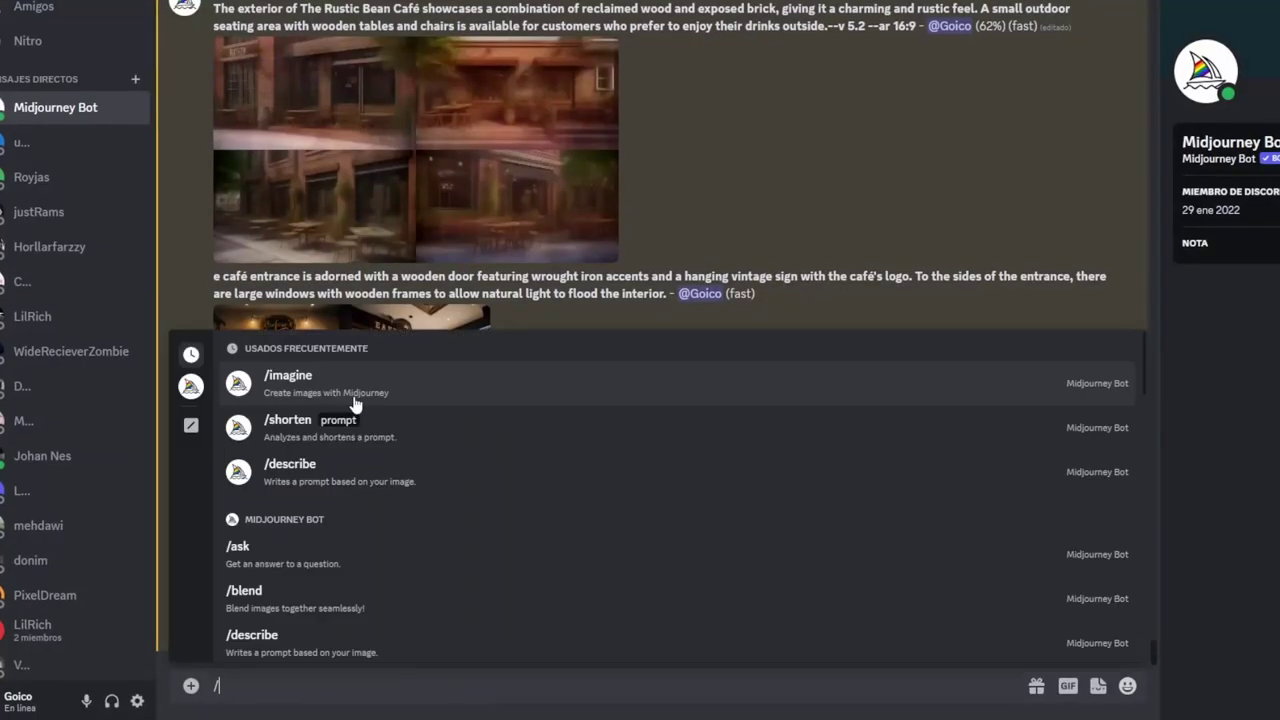
Step: Submit the café's interior design description to the Midjourney Bot as an imagine prompt ending in --v 5.2 --ar 16:9
left_click(357, 400)
type("The interior features a mix of exposed brick walls, wooden beams, and distressed wooden flooring. The walls are decorated with vintage coffee-related posters and blackboard menus showcasing the day's specials.")
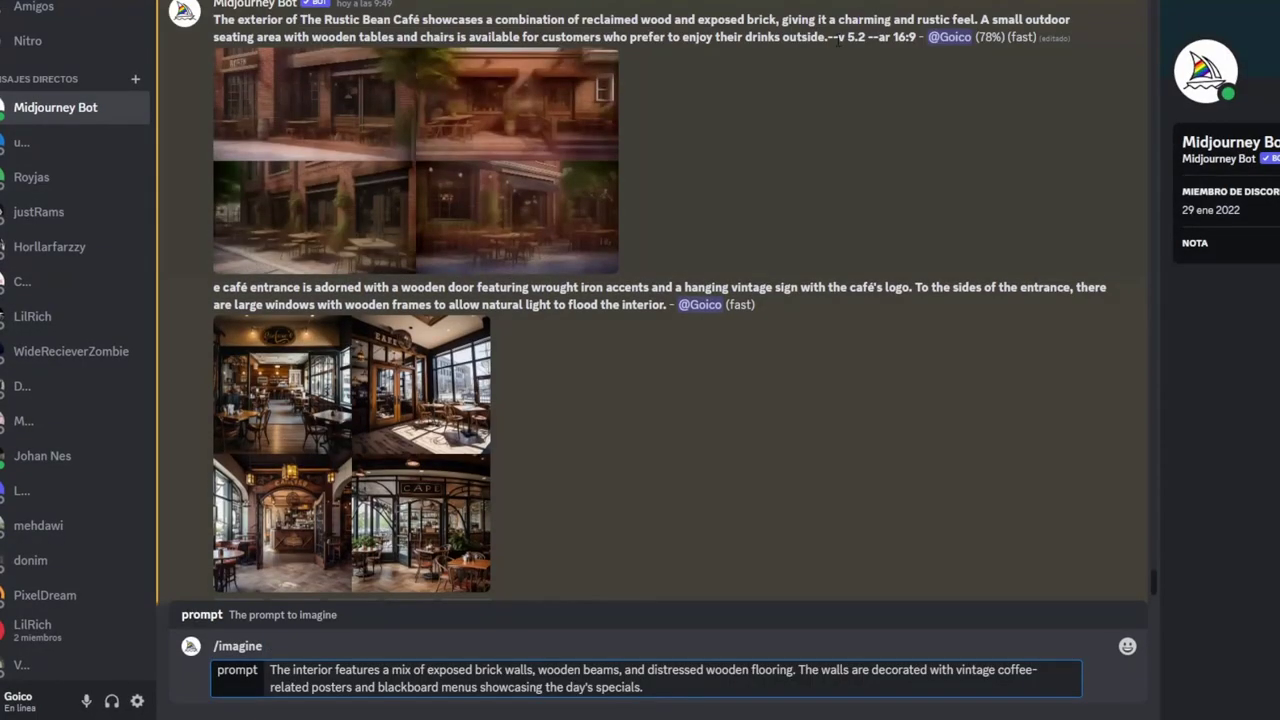
key("ctrl+c")
left_click(650, 688)
key("ctrl+v")
key("Return")
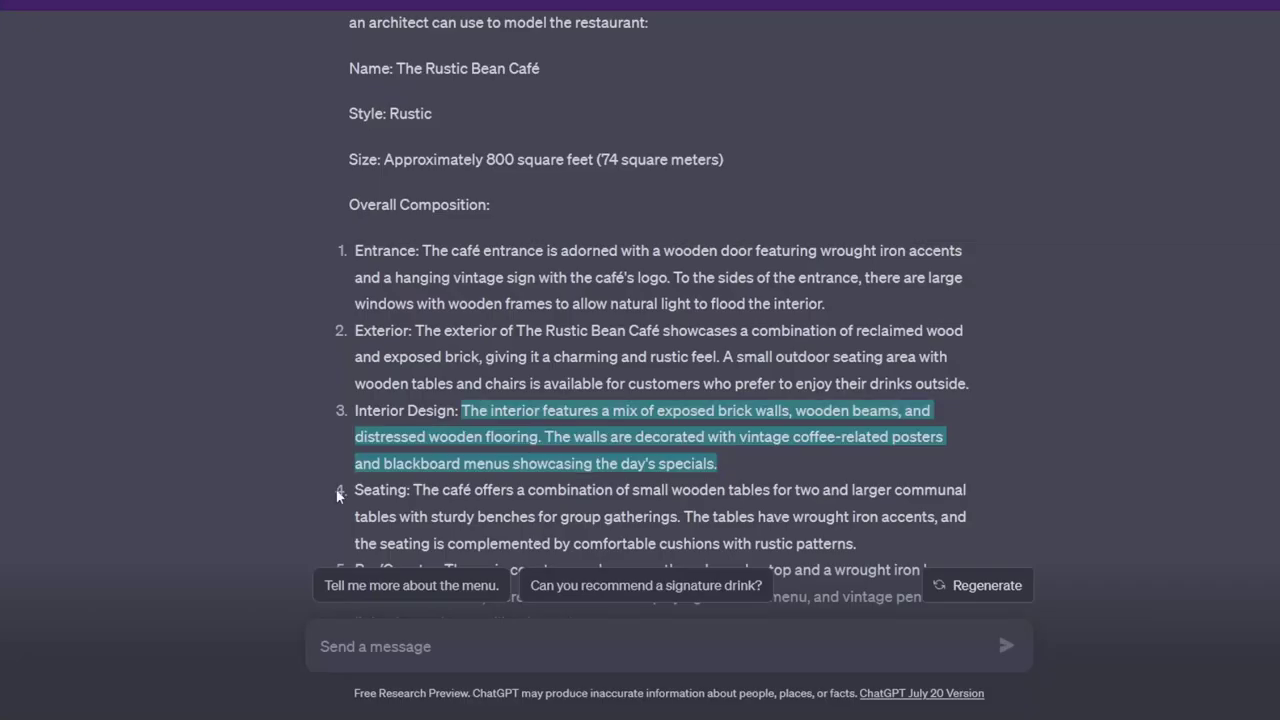
Step: Take the seating description from ChatGPT and submit it to Midjourney as an imagine prompt with --v 5.2 --ar 16:9
scroll(660, 330, "down", 1)
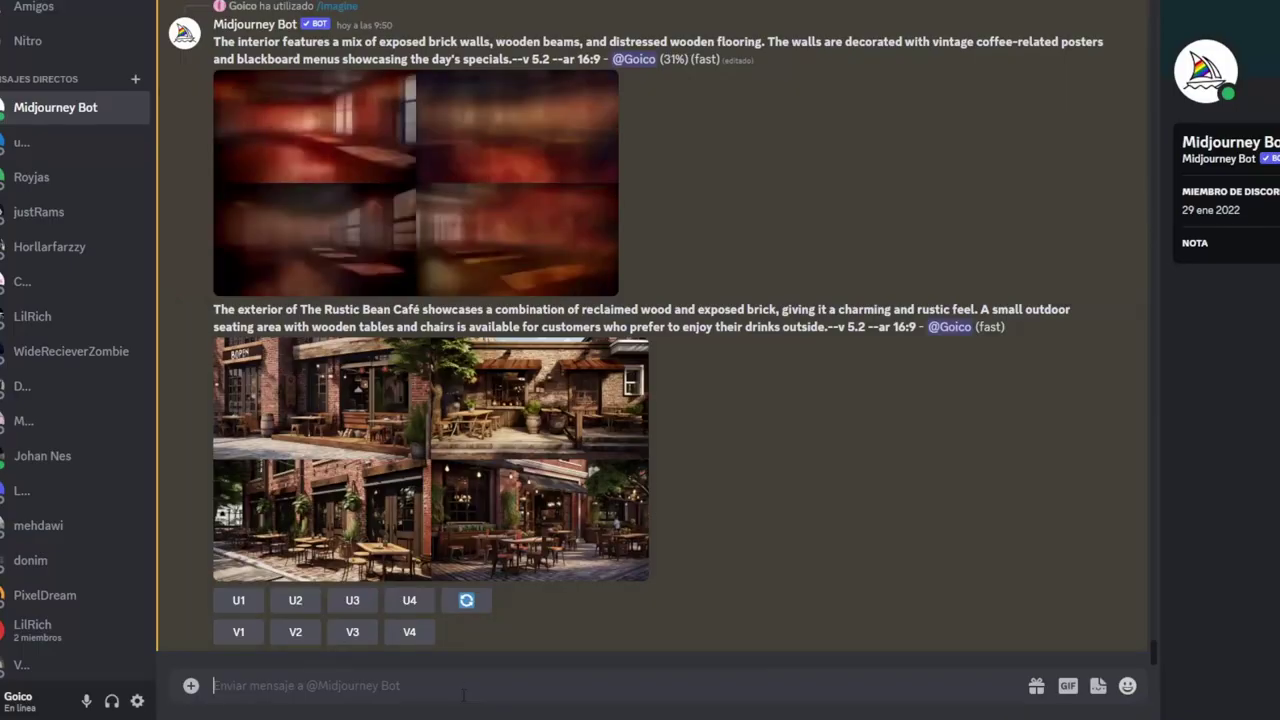
type("/")
key("Tab")
key("ctrl+v")
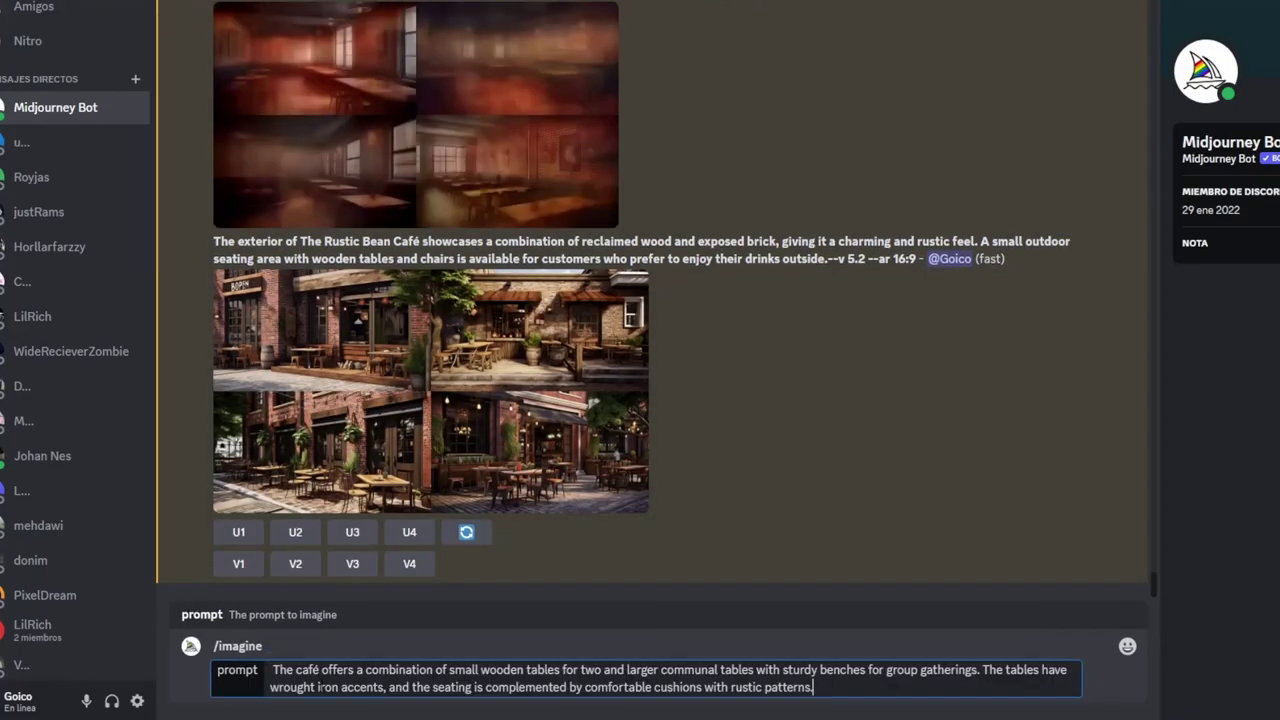
key("ctrl+c")
key("ctrl+v")
key("Return")
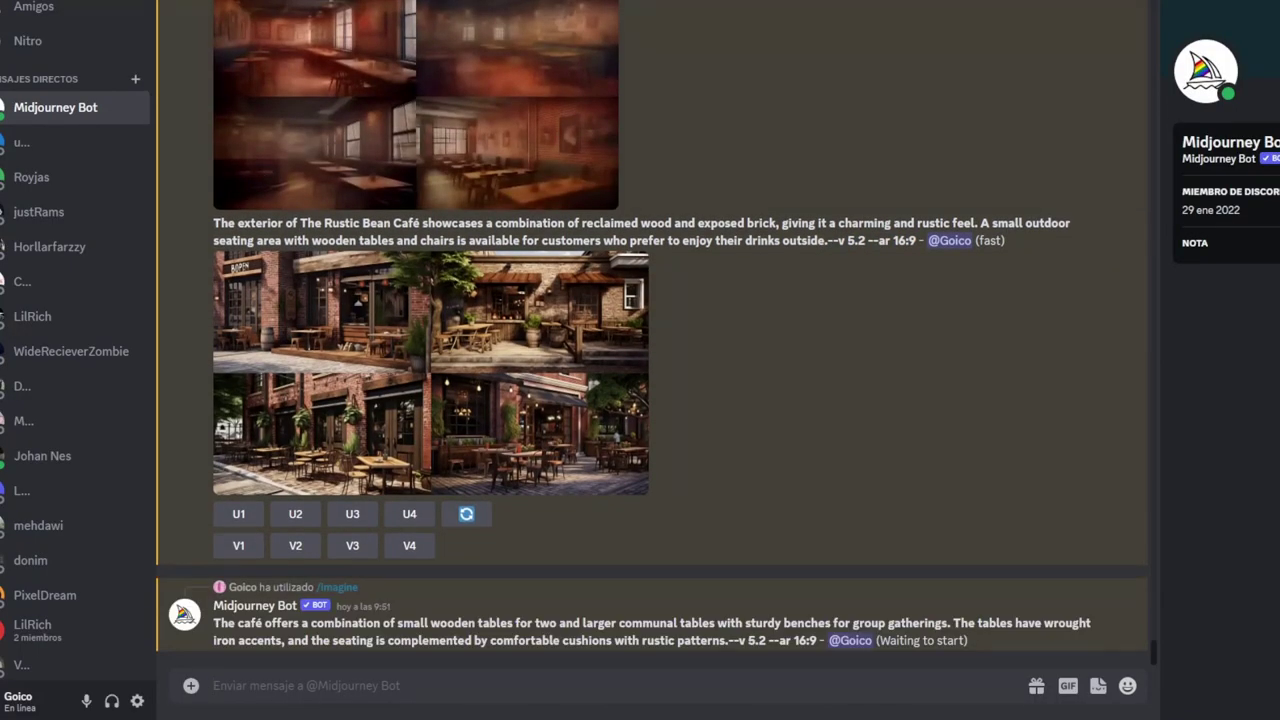
left_click(530, 378)
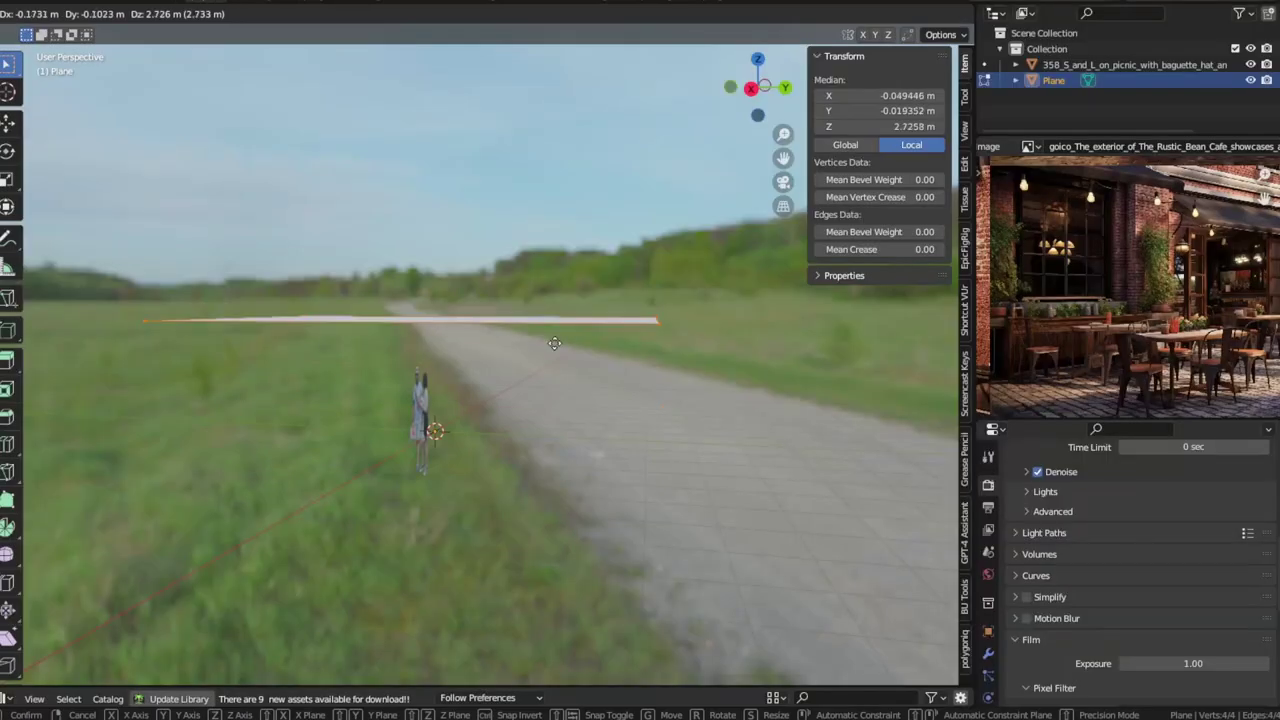
Step: In Blender, extrude the ground plane upward about 3.9 m into a box for the café volume
key("e")
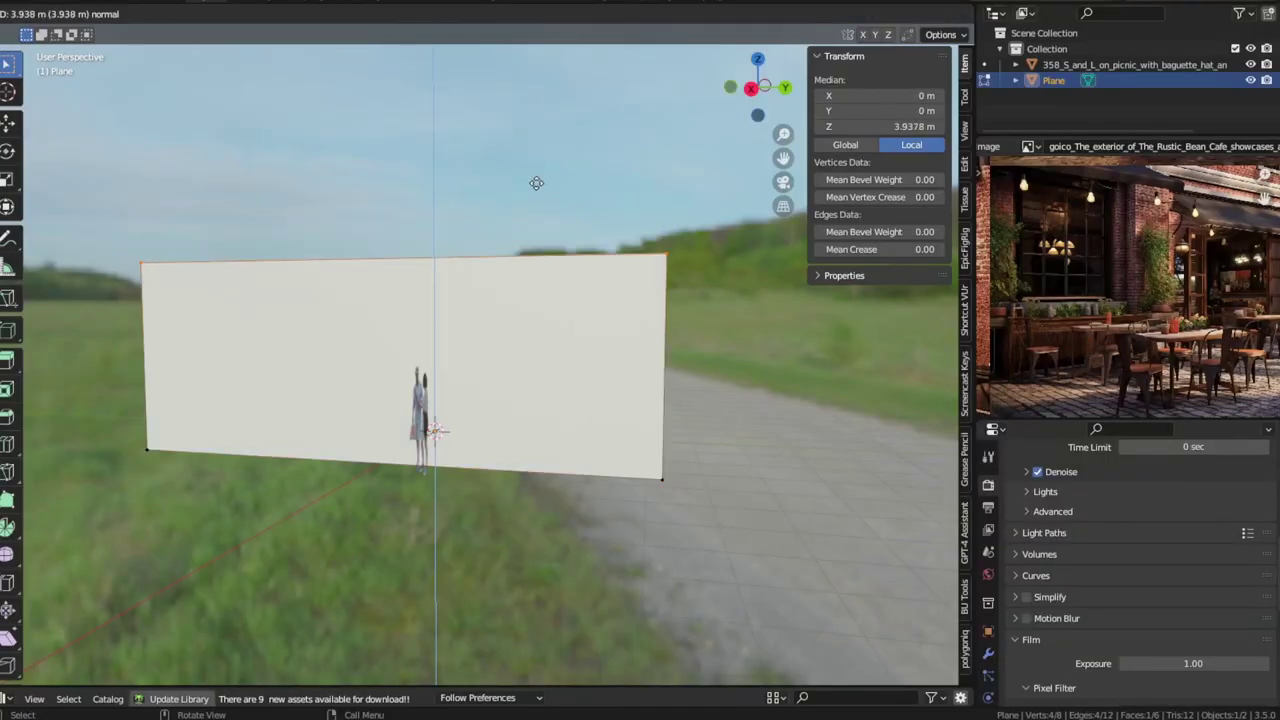
left_click(543, 183)
middle_click_drag(543, 183, 587, 363)
Step: Separate the selected wall face of the box into its own object and return to Object Mode
key("p")
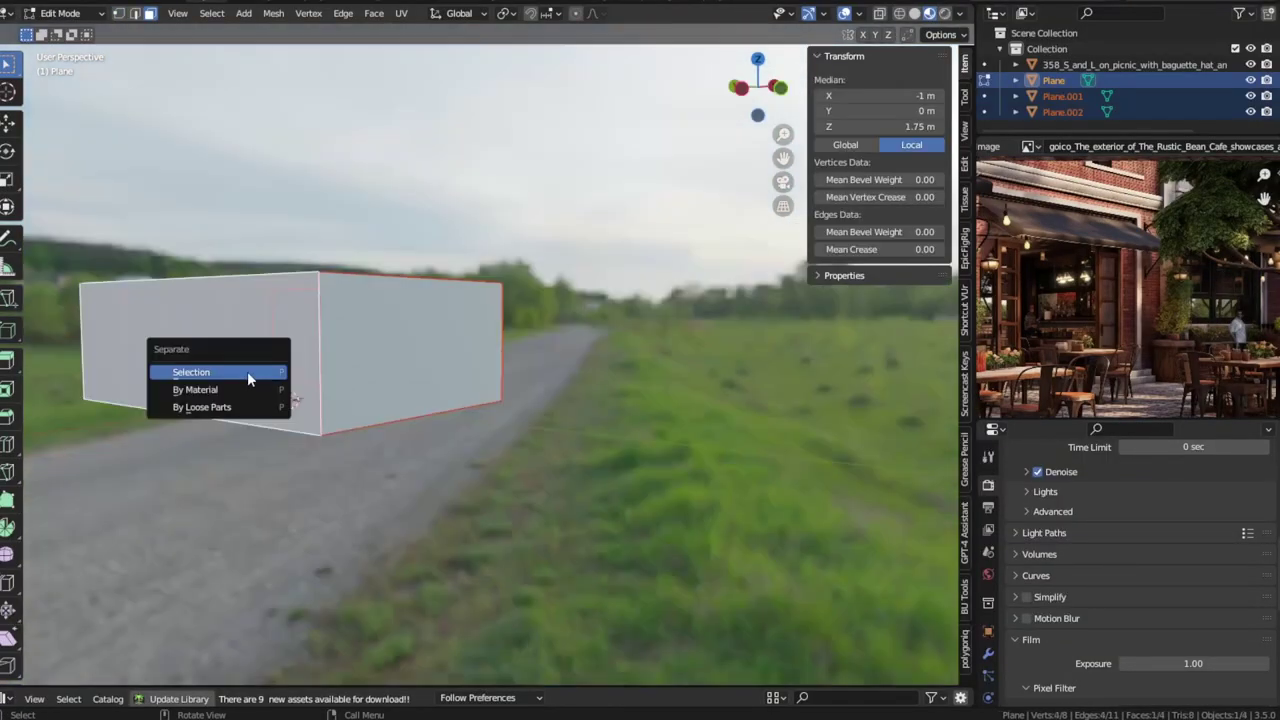
left_click(251, 372)
middle_click_drag(251, 372, 397, 411)
key("Tab")
left_click(397, 411)
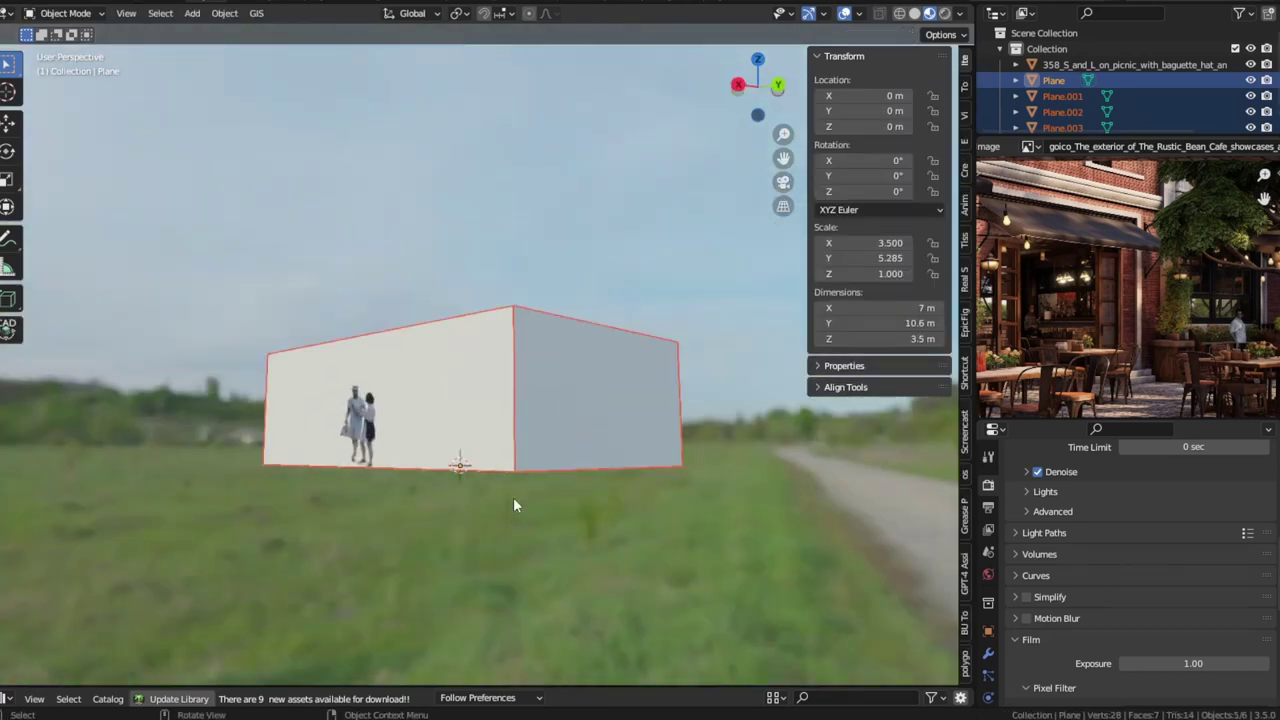
Step: Extrude the floor downward, and separate a duplicate of its front side face as a new object
middle_click_drag(513, 497, 513, 497)
key("Tab")
key("e")
left_click(519, 518)
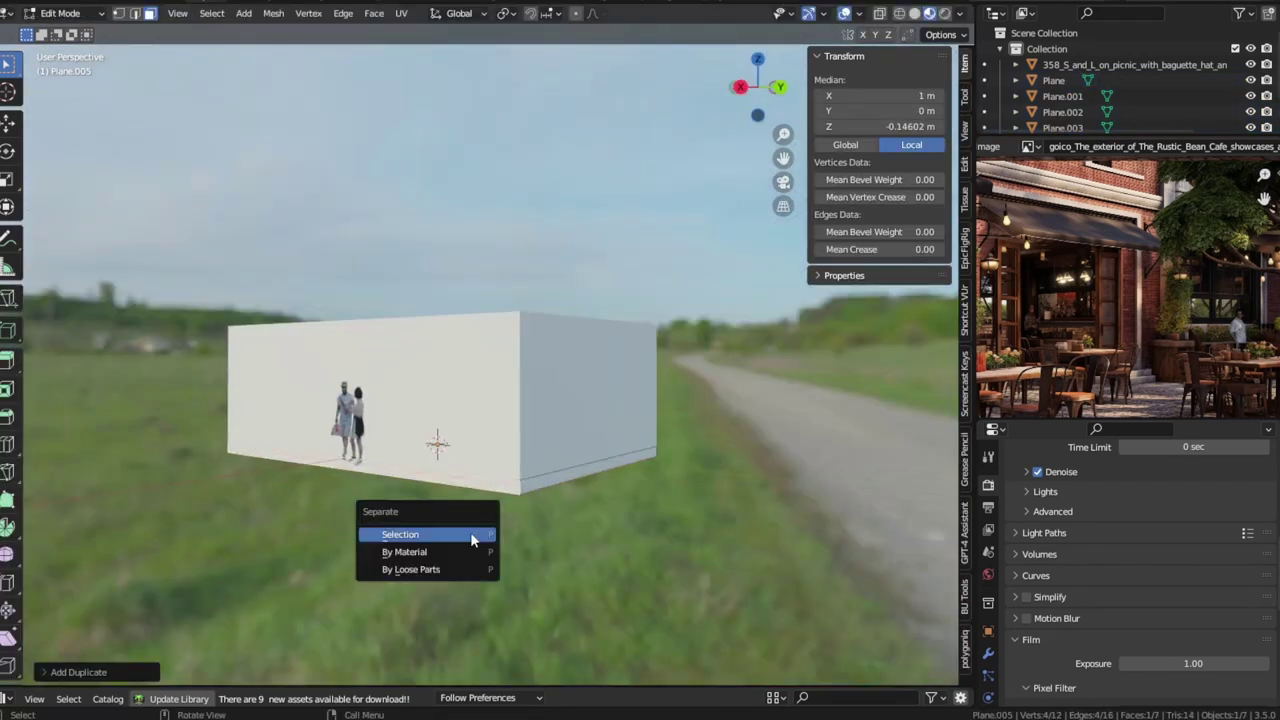
left_click(429, 531)
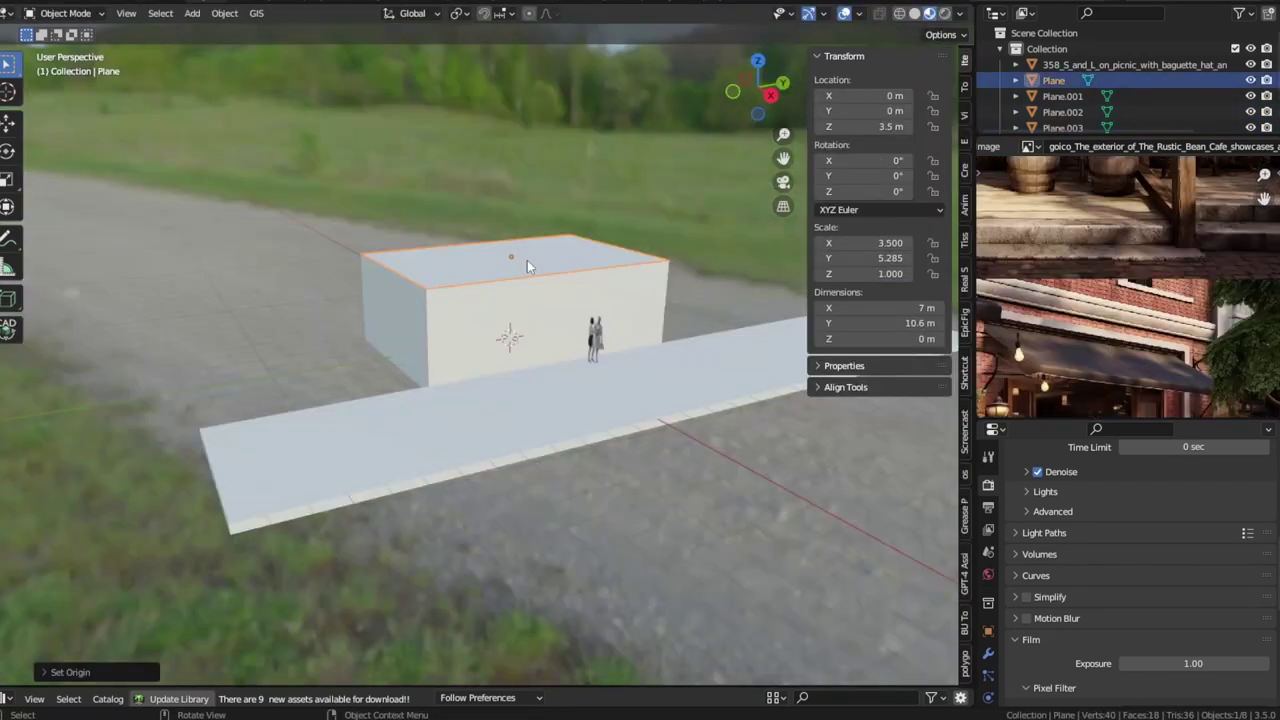
Step: Duplicate the roof plane and place the copy about 4.07 m higher along the Z axis
key("shift+d")
key("z")
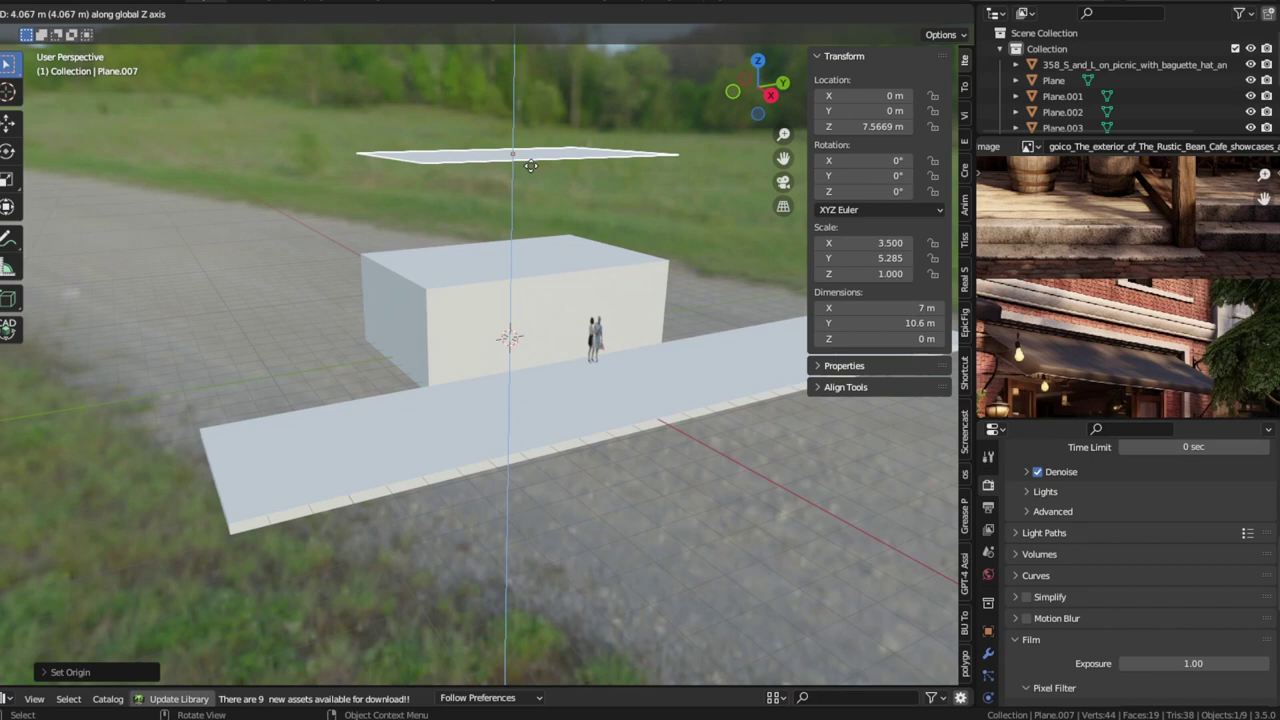
key("Return")
Step: Copy the modifiers from the wall to the plane between the two floors
left_click(503, 301)
scroll(395, 417, "up", 2)
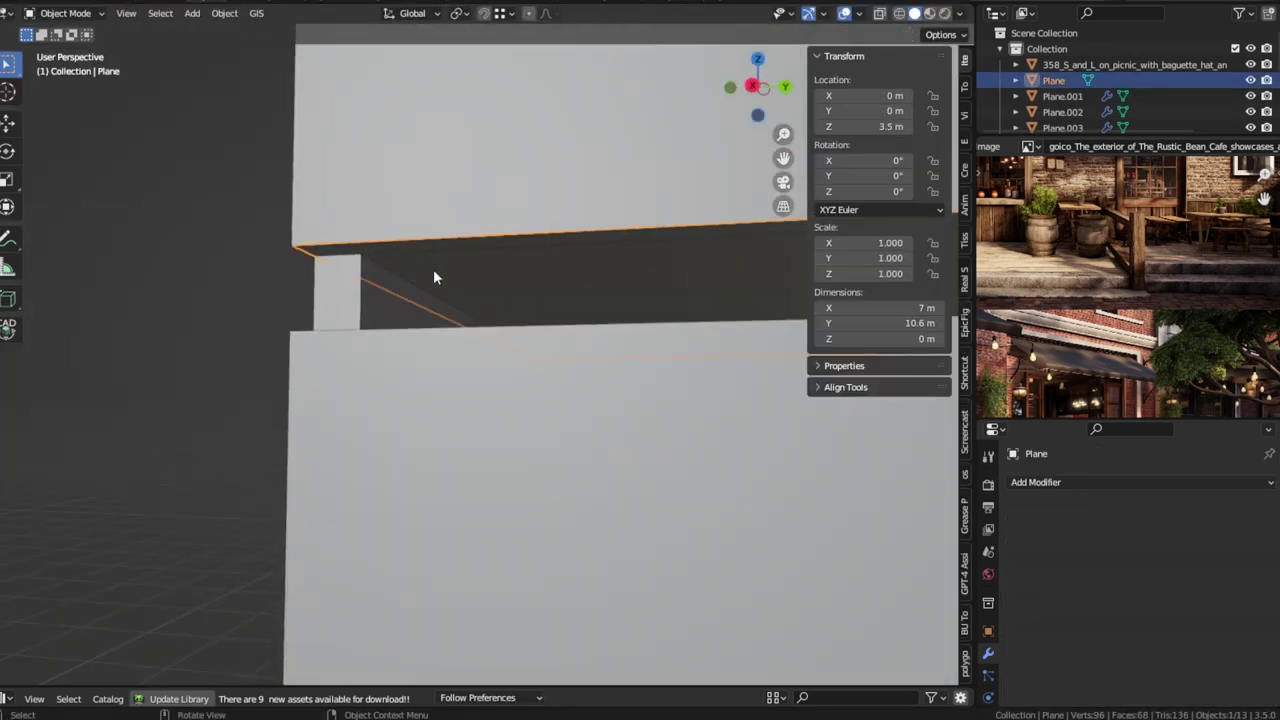
left_click(528, 375, "shift")
key("ctrl+l")
left_click(528, 375)
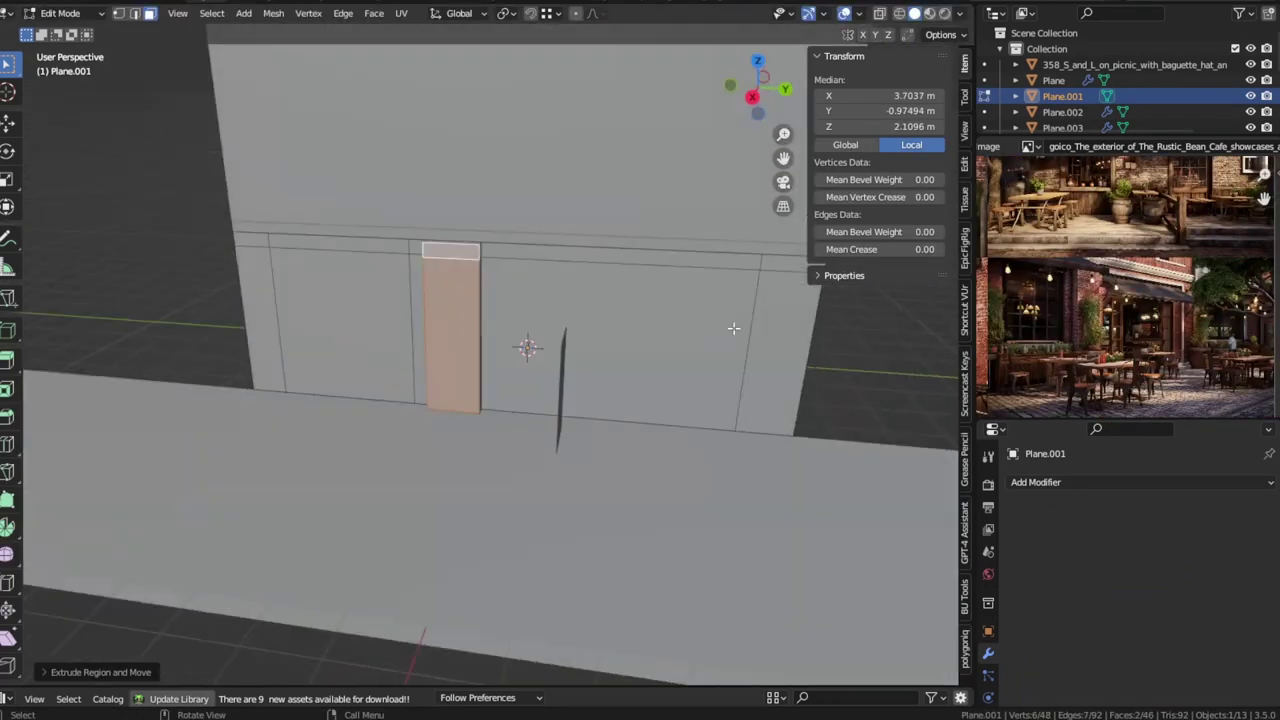
Step: Add a horizontal loop cut across the front wall to mark the window sill height
key("ctrl+r")
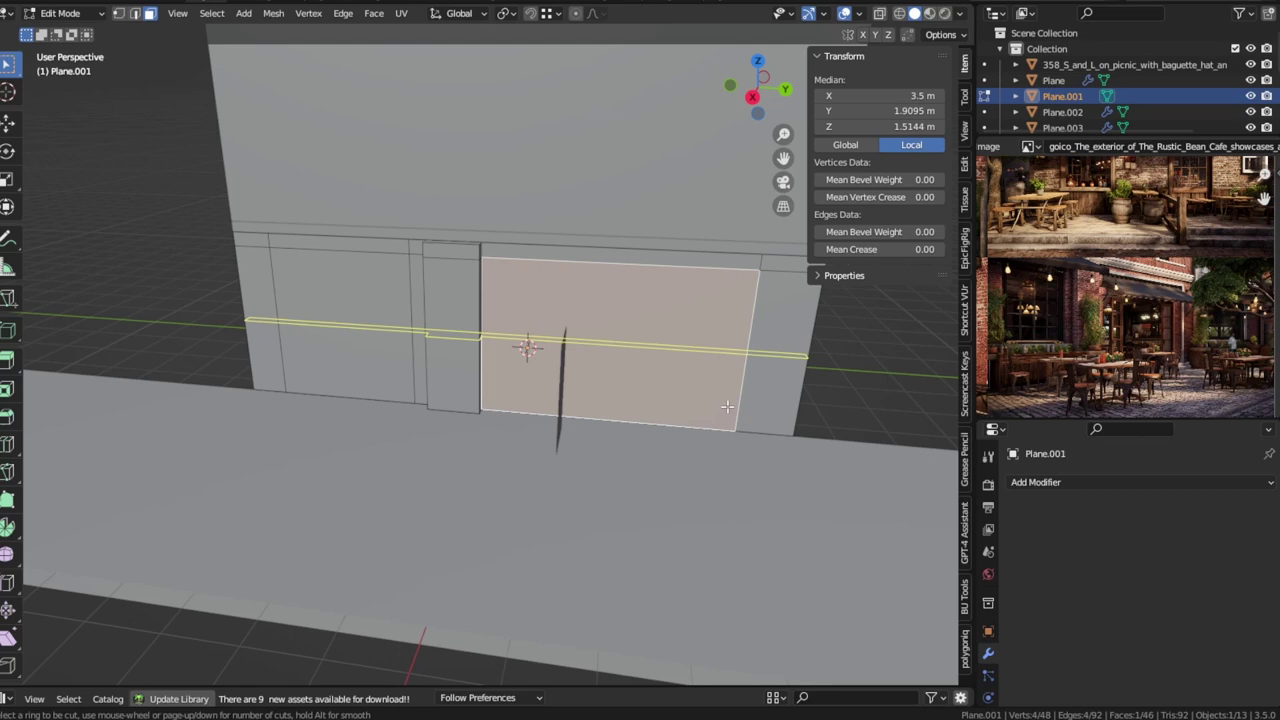
left_click(501, 279)
middle_click_drag(501, 279, 641, 321)
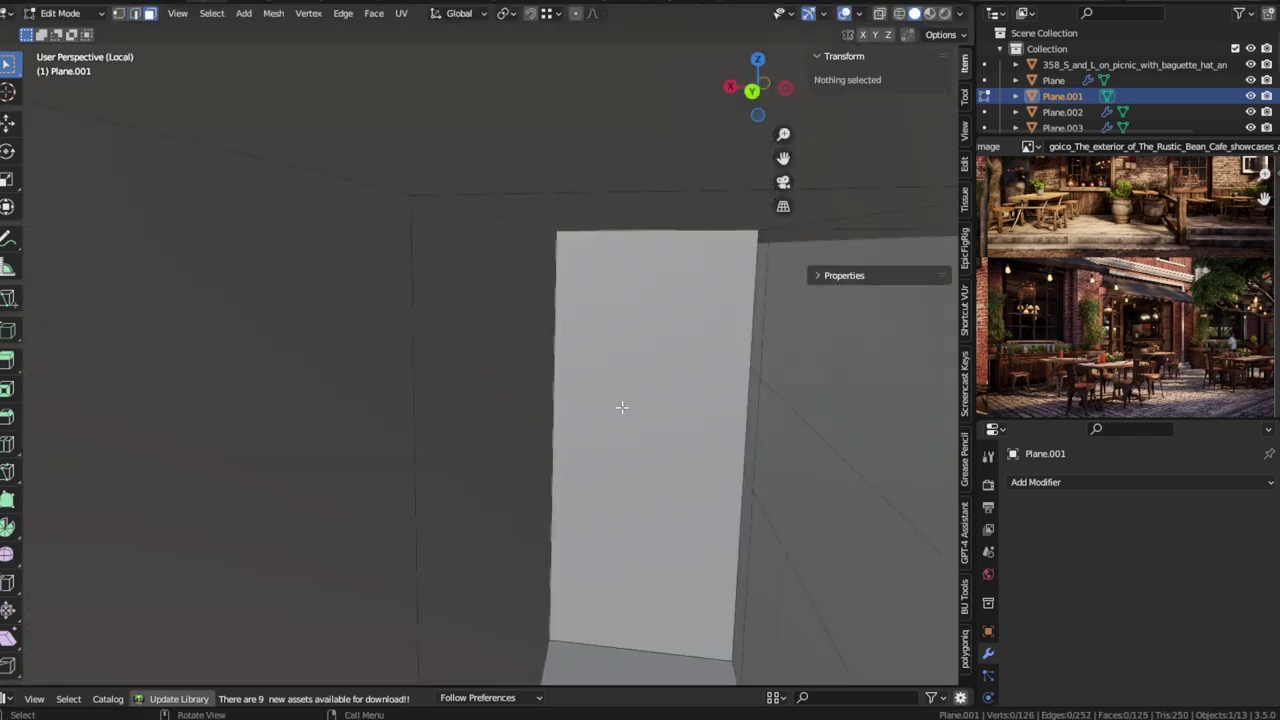
Step: Delete the face closing the window opening in the front wall, and merge the wall mesh's overlapping vertices
left_click(622, 407)
key("x")
left_click(660, 371)
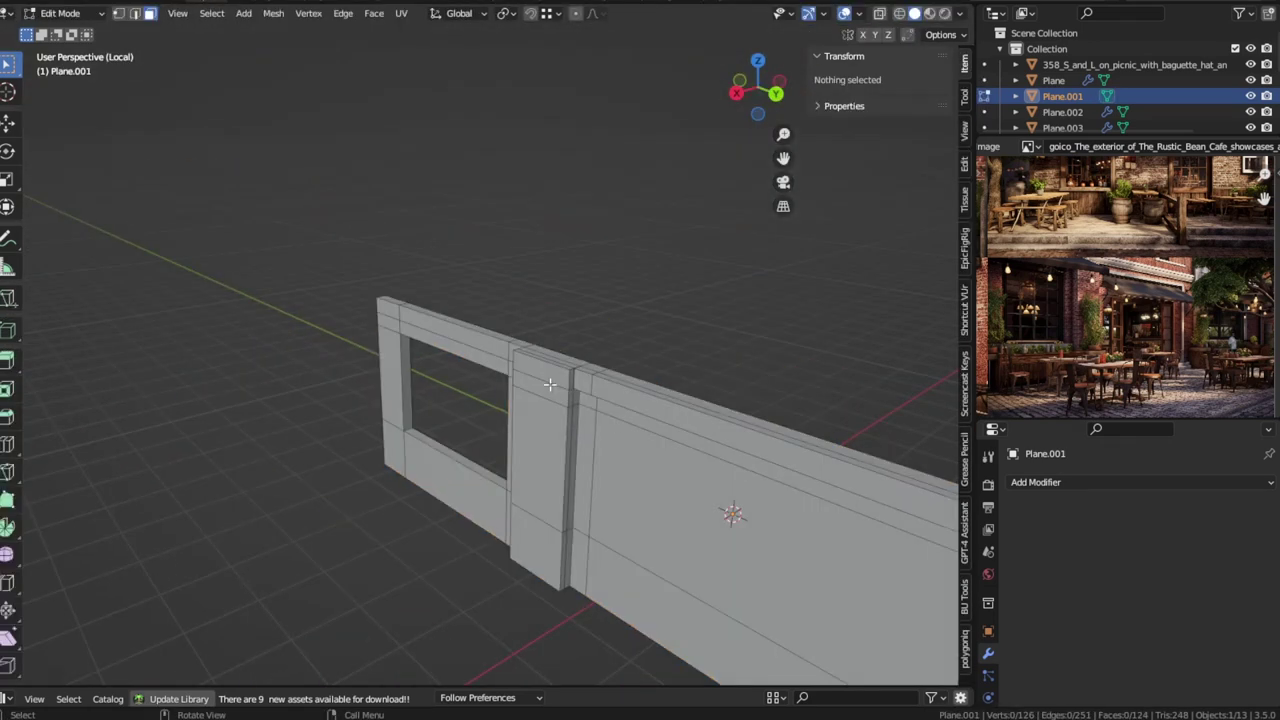
key("a")
key("m")
left_click(545, 430)
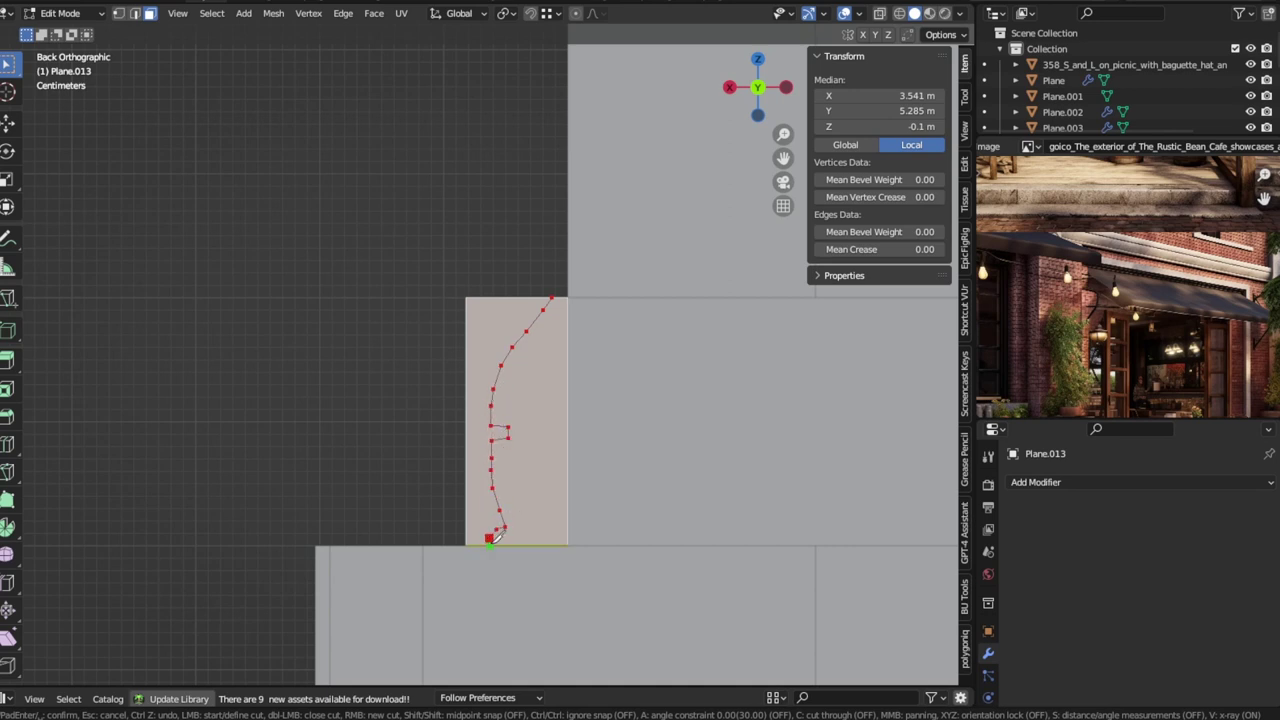
Step: Cut a curved moulding profile with a small notch into the end face of the ledge using the Knife tool
key("Return")
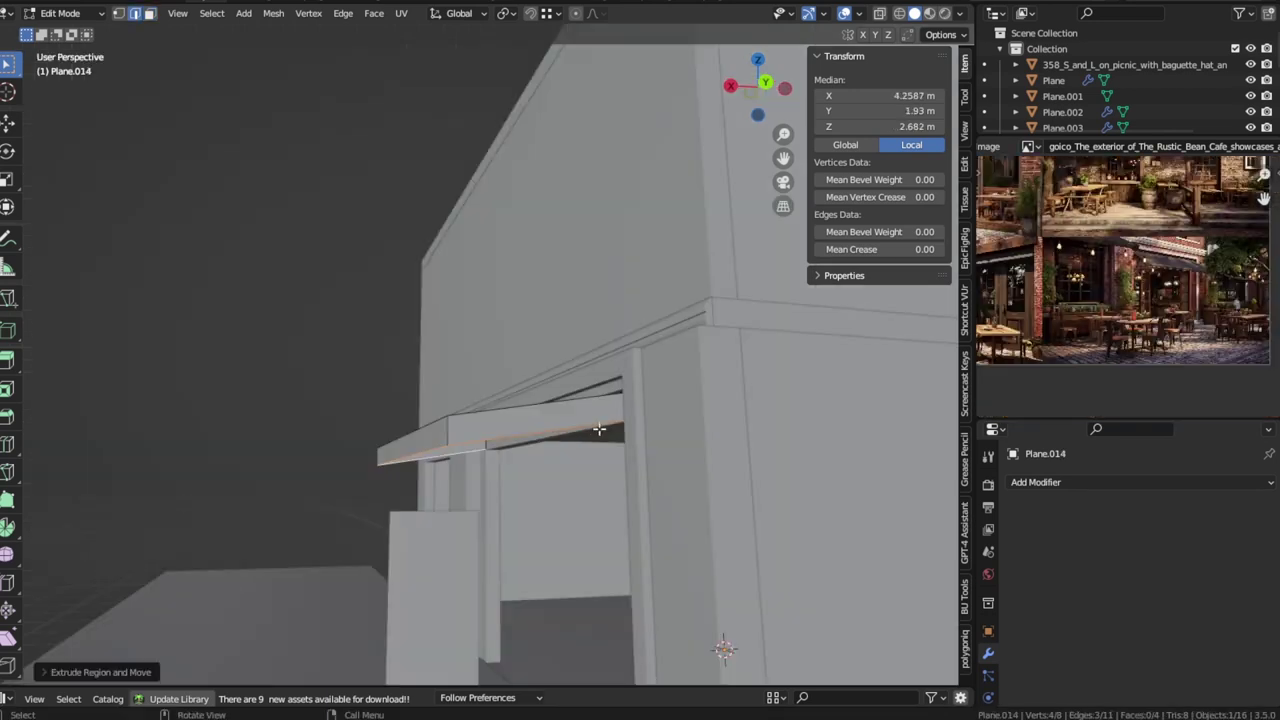
Step: Move the awning's extruded lower edges, and add a Bevel modifier to the awning with the limit method set to Weight
key("g")
left_click(421, 455)
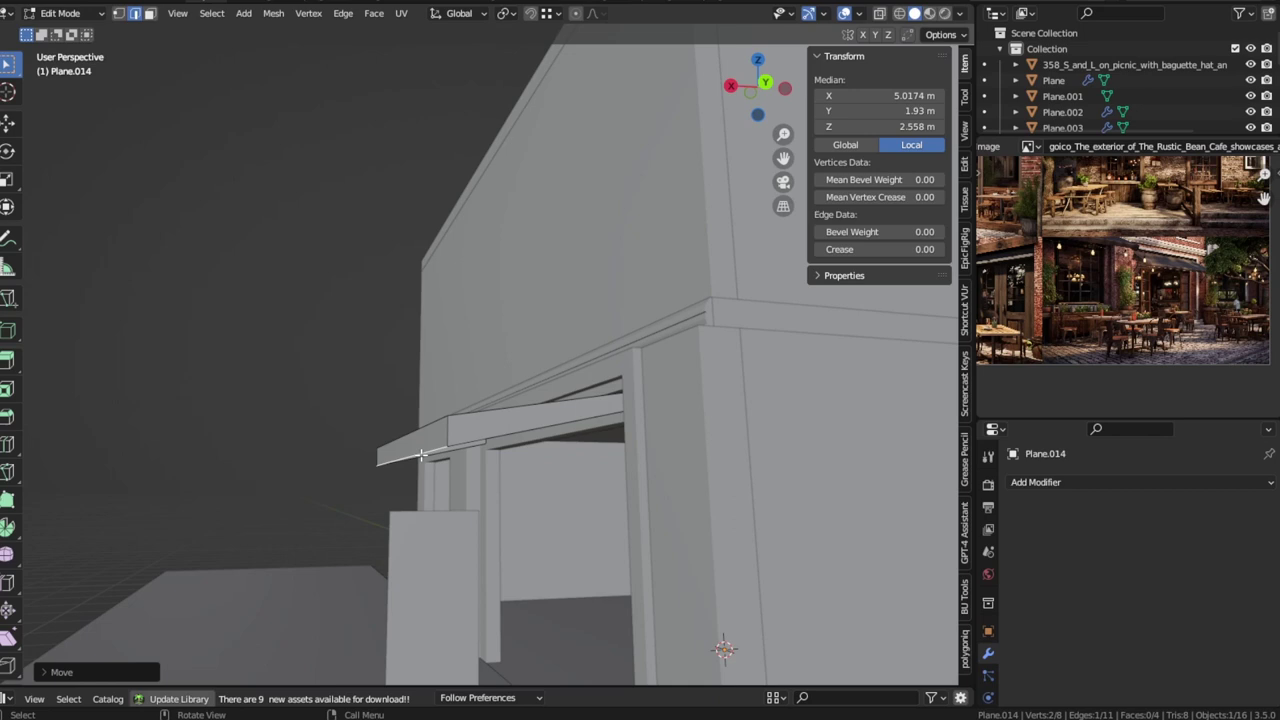
left_click(1101, 483)
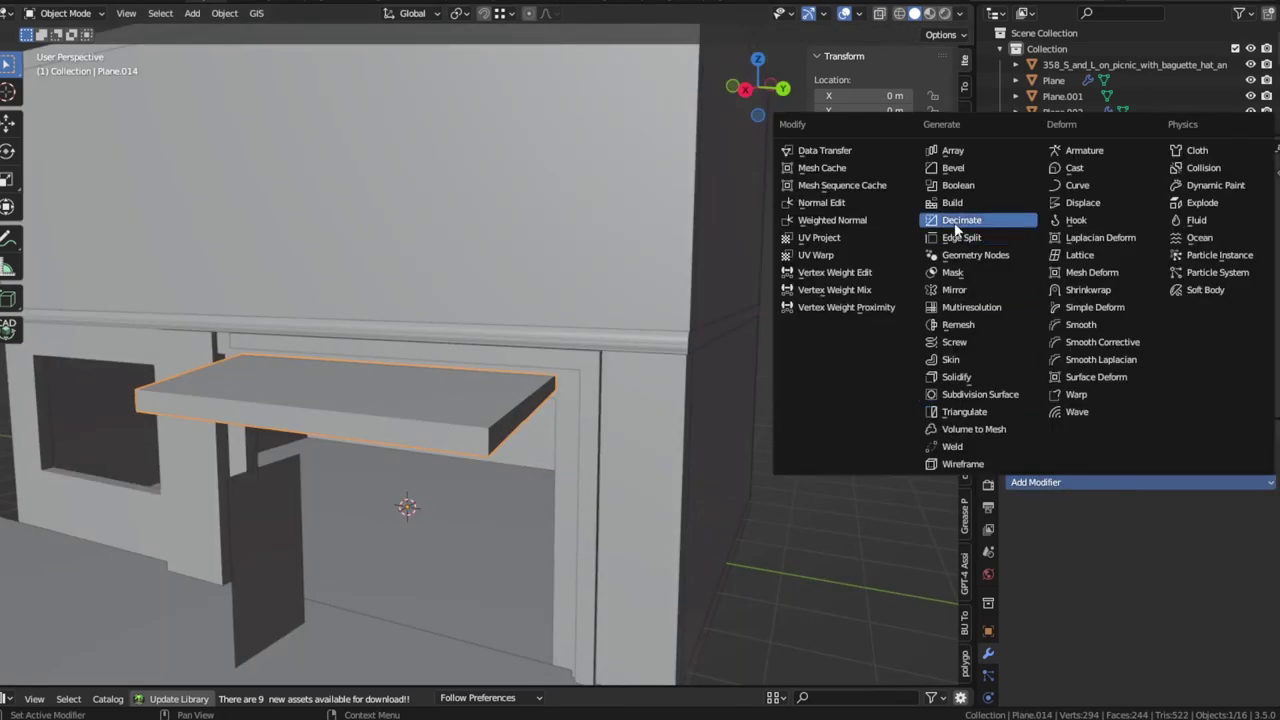
left_click(953, 167)
left_click(1185, 608)
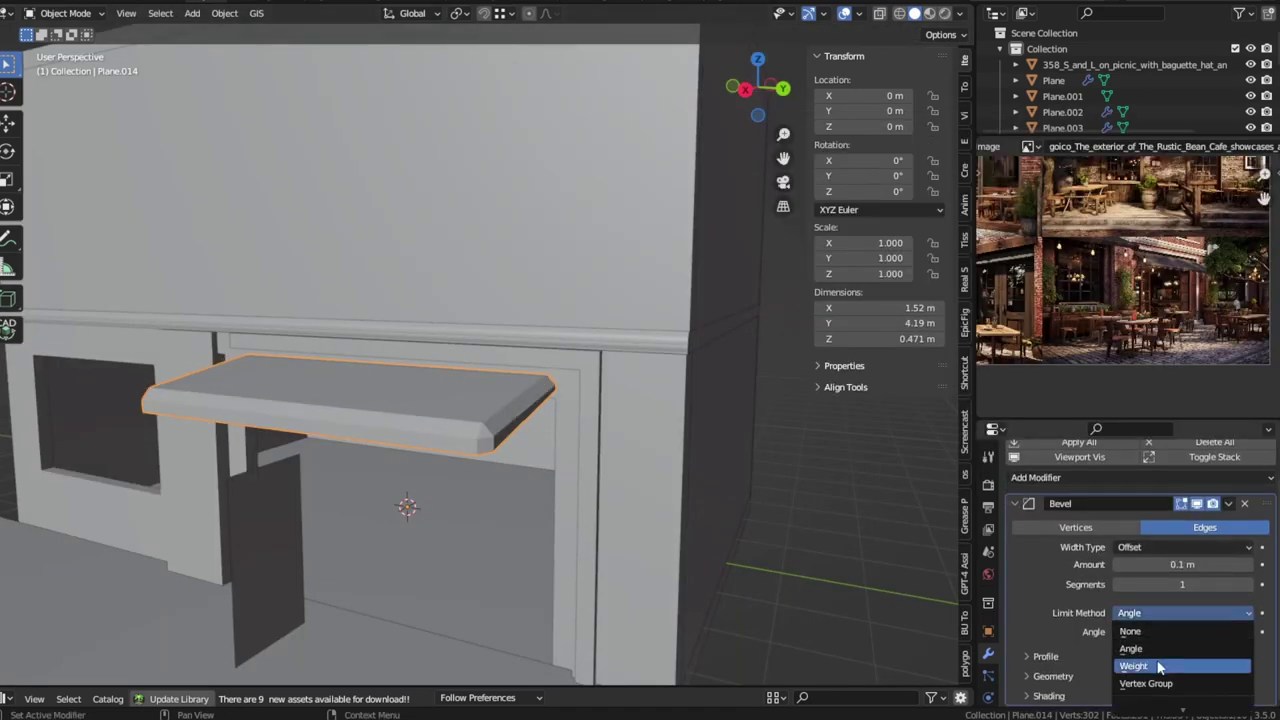
left_click(1150, 667)
key("Tab")
key("Tab")
key("Tab")
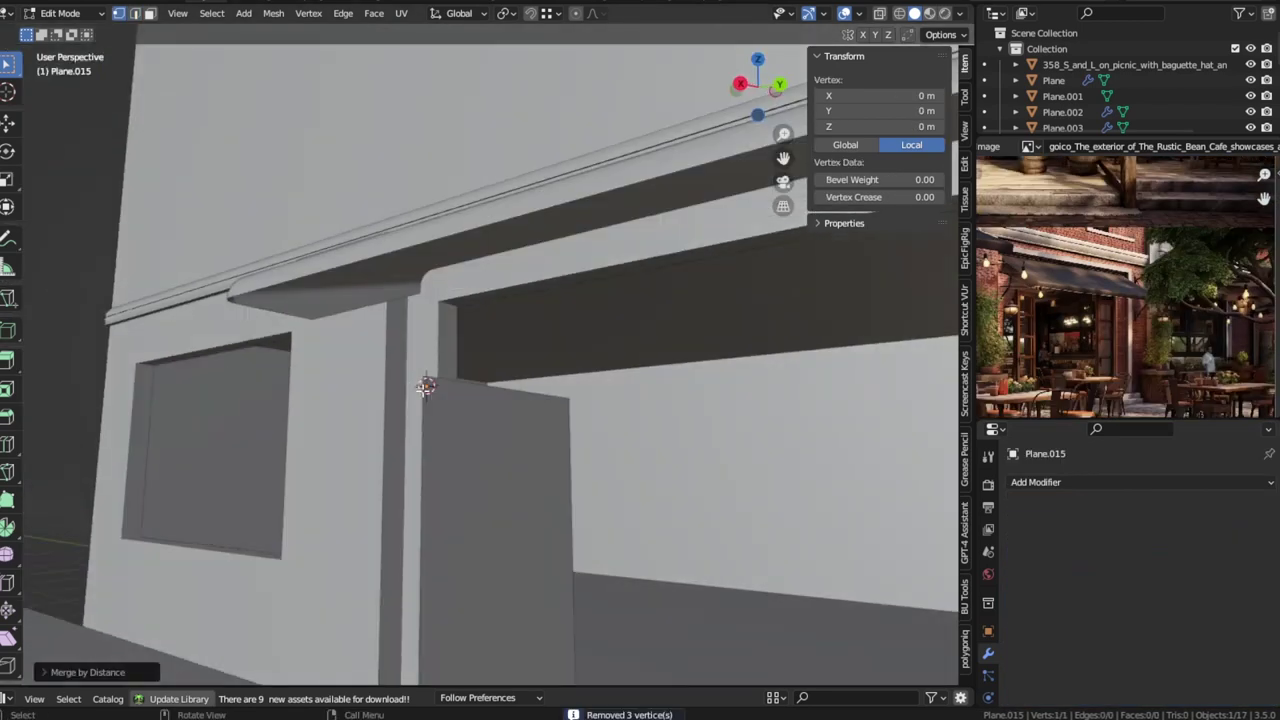
Step: Build a sagging cable from the single vertex, ending about 1.36 m out along X and 0.42 m higher at the awning's corner
middle_click_drag(428, 380, 194, 394)
key("1")
key("z")
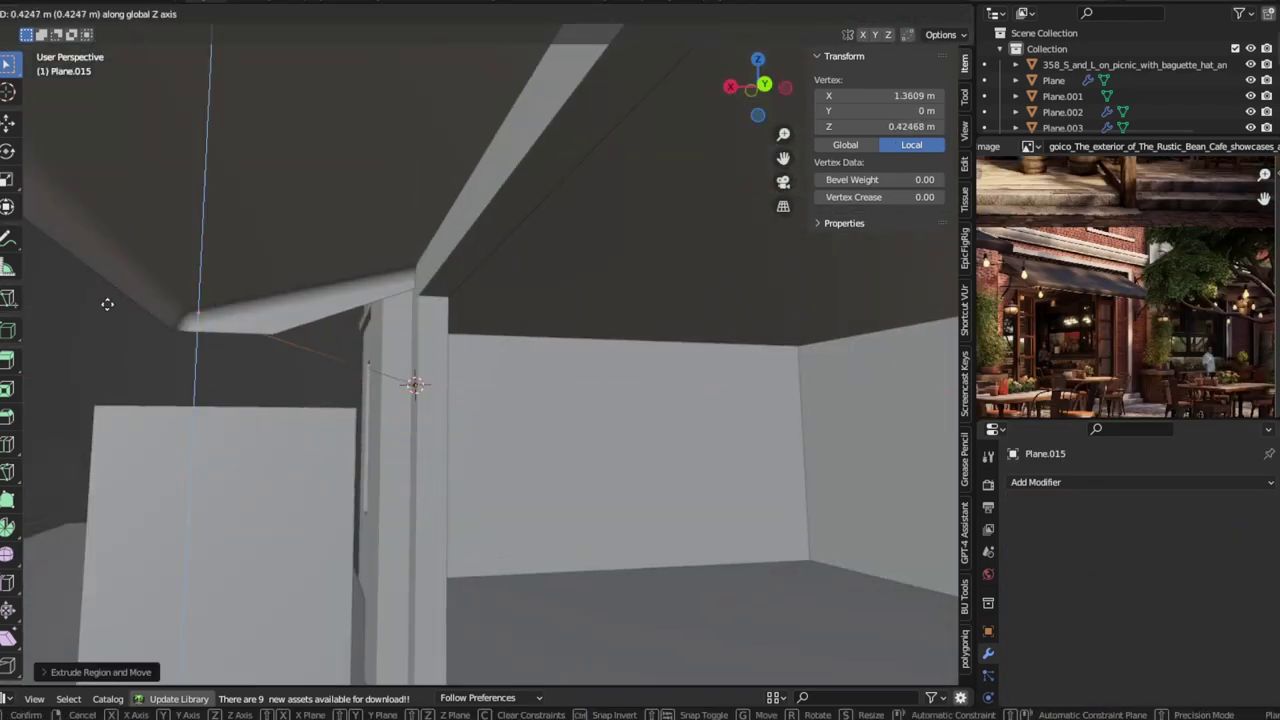
left_click(105, 302)
key("e")
left_click(340, 360)
key("g")
left_click(331, 384)
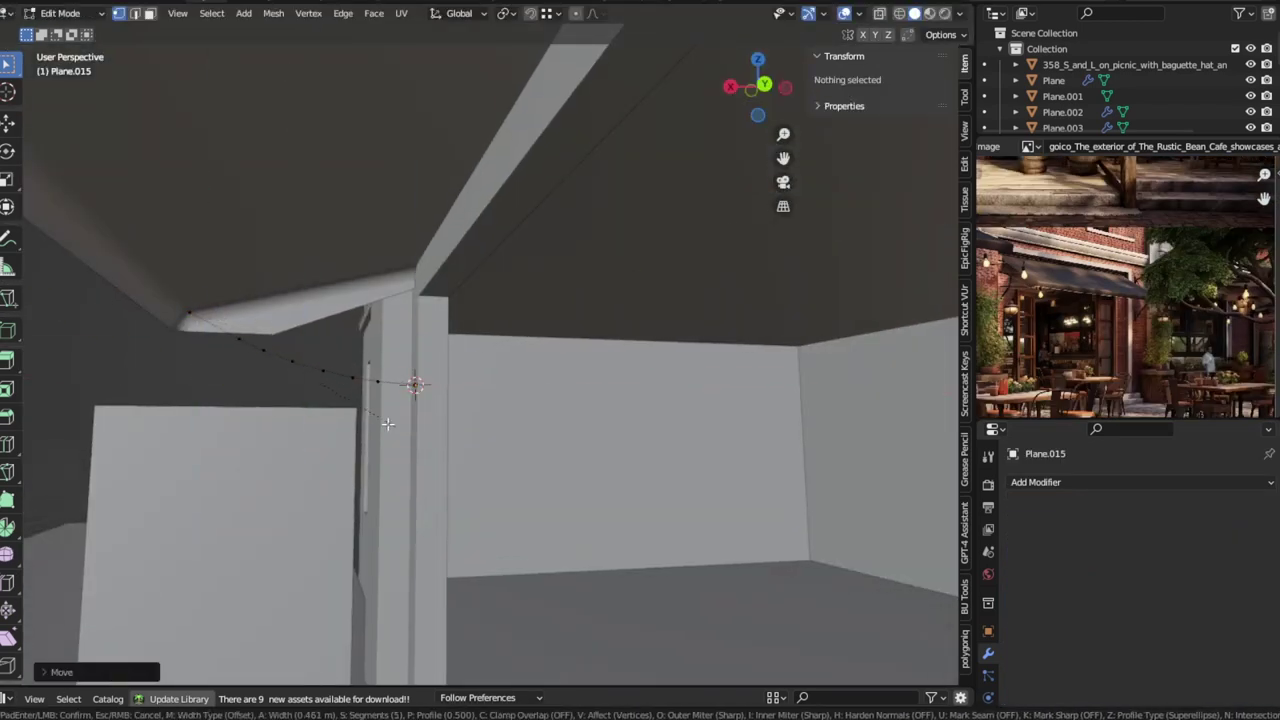
Step: Narrow the window frame by scaling it along X to a factor of 0.362
key("s")
key("x")
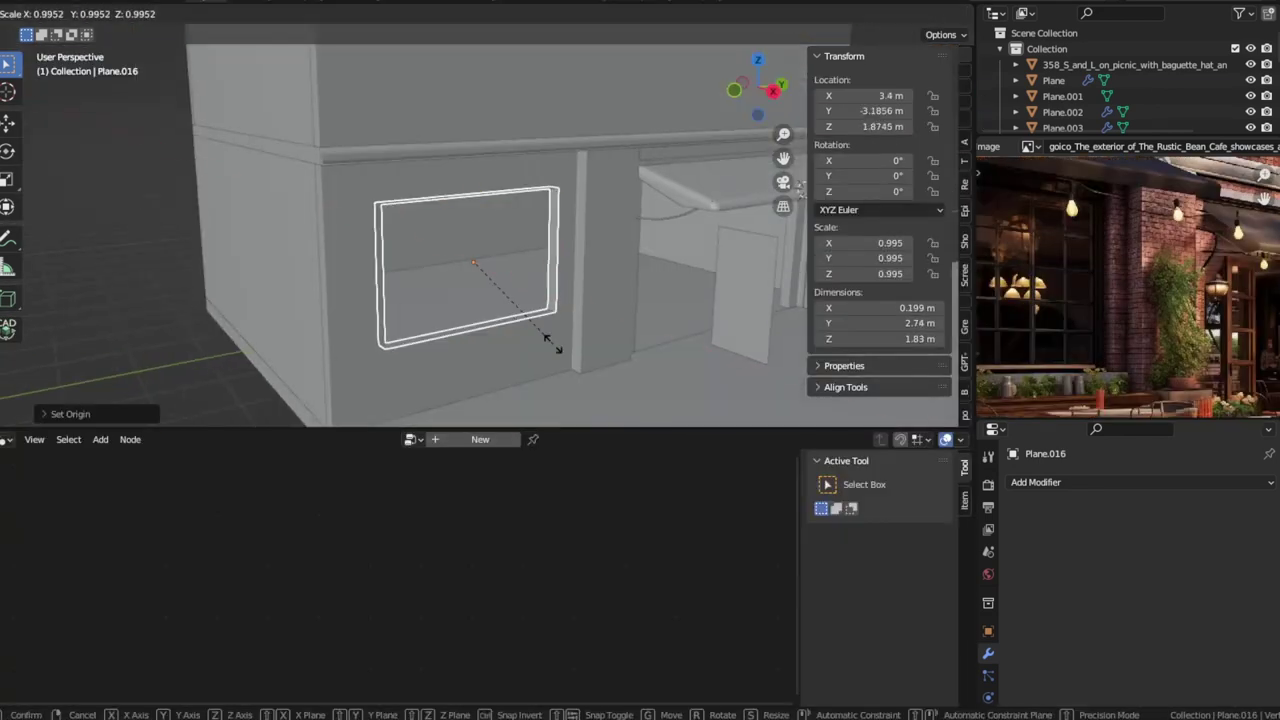
left_click(504, 303)
scroll(697, 318, "up", 5)
Step: Extrude the window frame's faces inward along their normals by about 0.08 m
key("Tab")
key("alt+e")
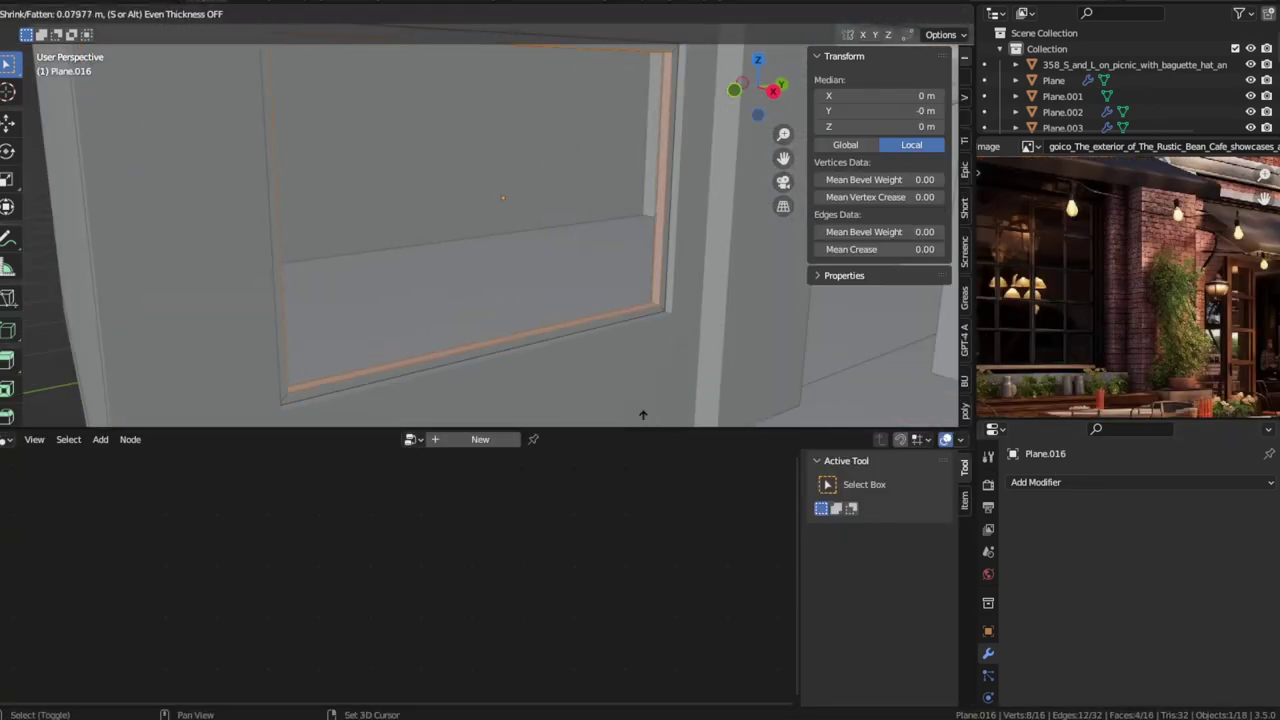
left_click(623, 414)
scroll(545, 272, "down", 4)
scroll(545, 272, "up", 5)
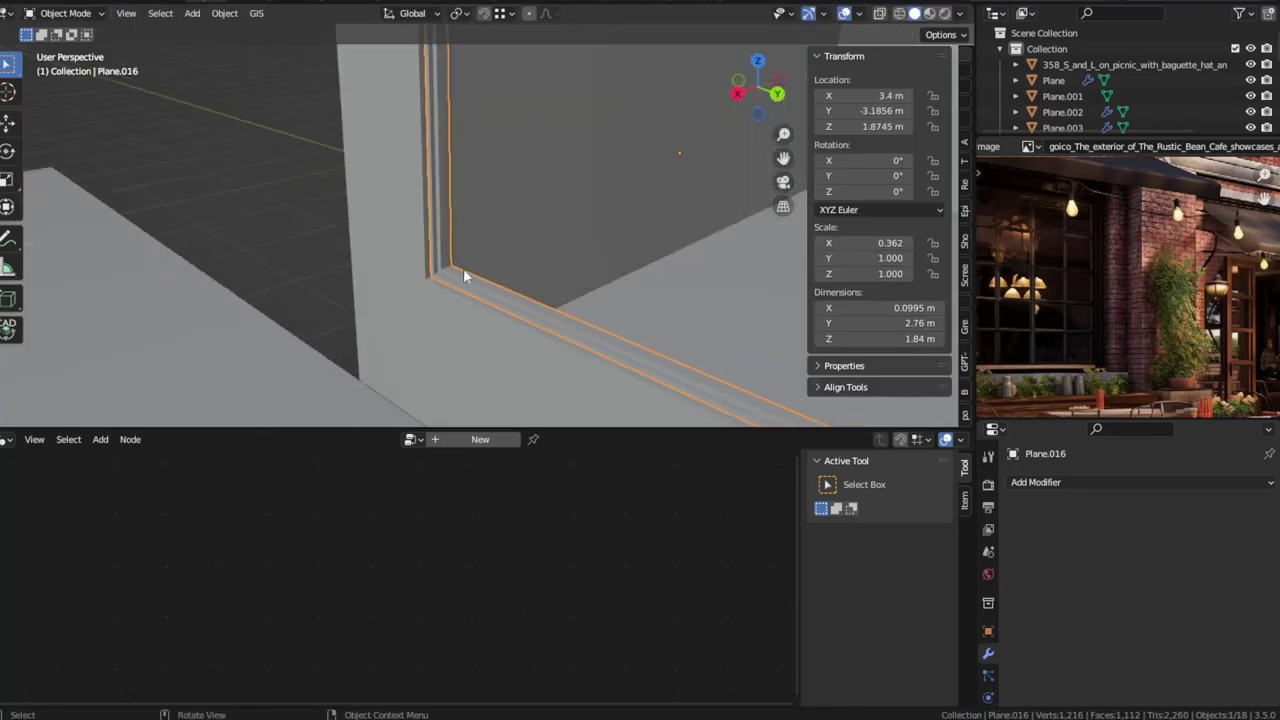
Step: Add one centred loop cut around the window frame's inner faces, and build a pane from it subdivided into a 4 by 4 grid
key("Tab")
left_click(432, 262)
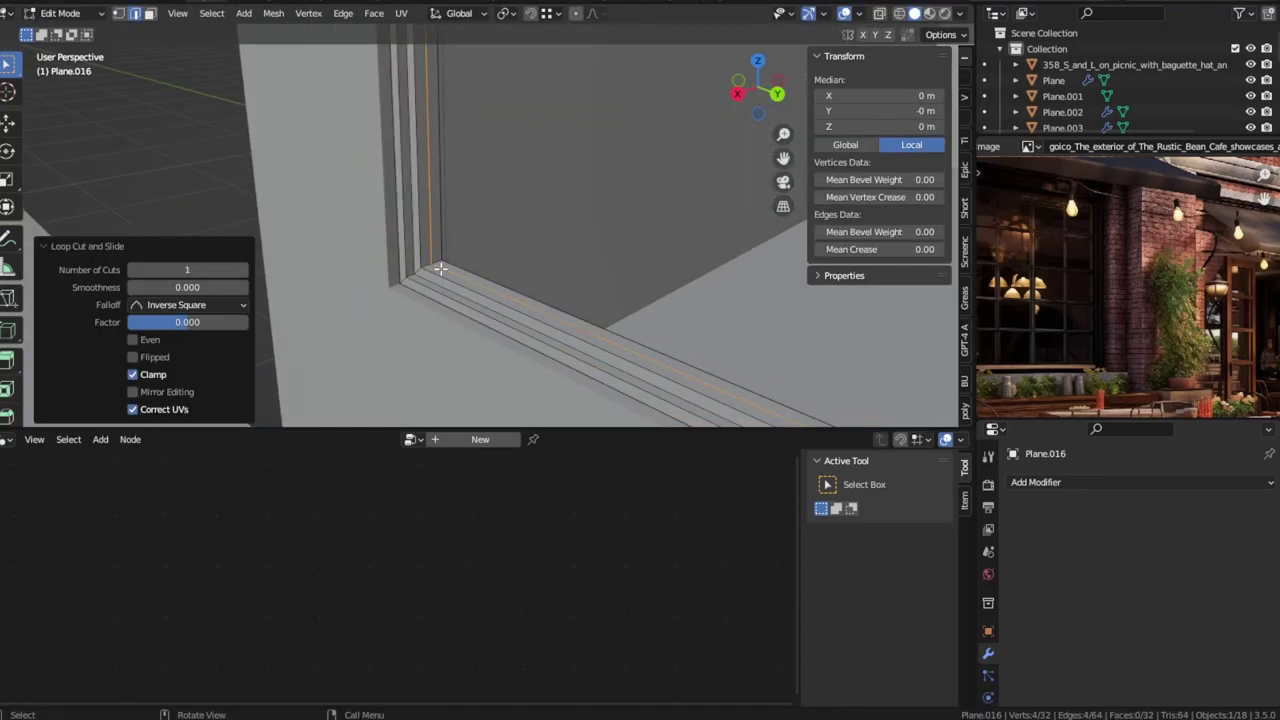
right_click(528, 245)
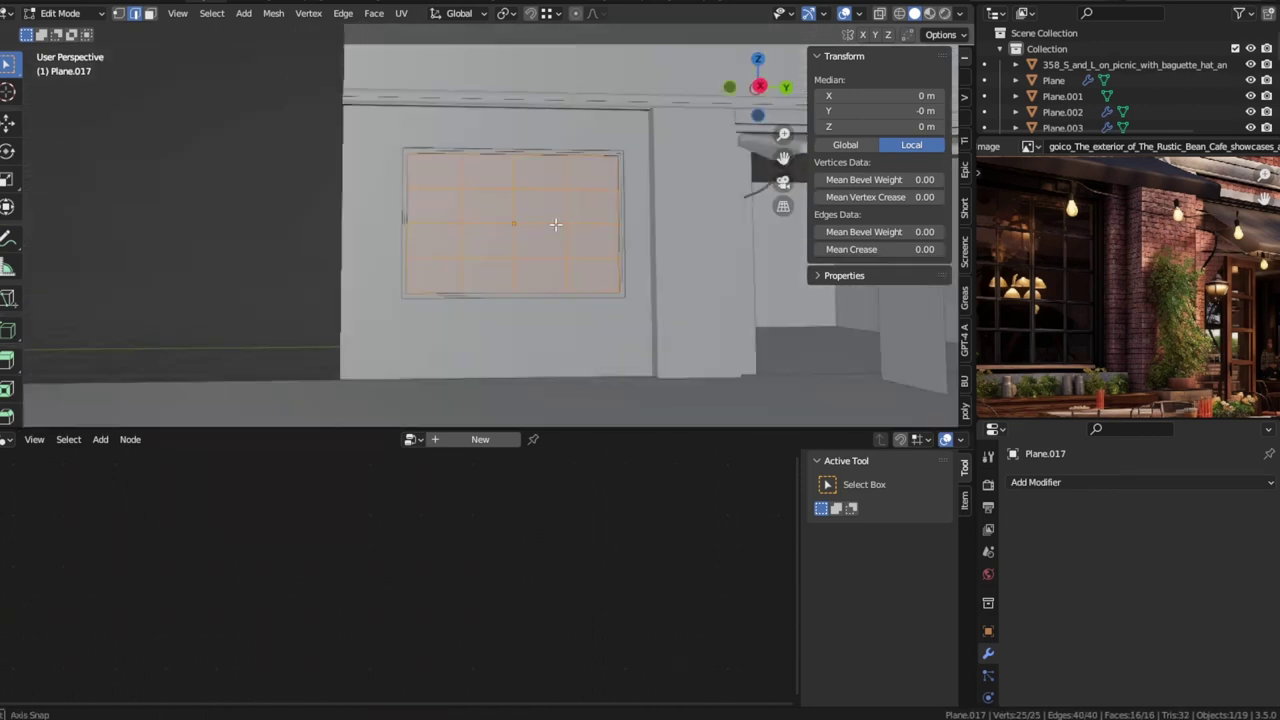
Step: Inset each face of the window pane's 4 by 4 grid individually by about 0.02 m
key("i")
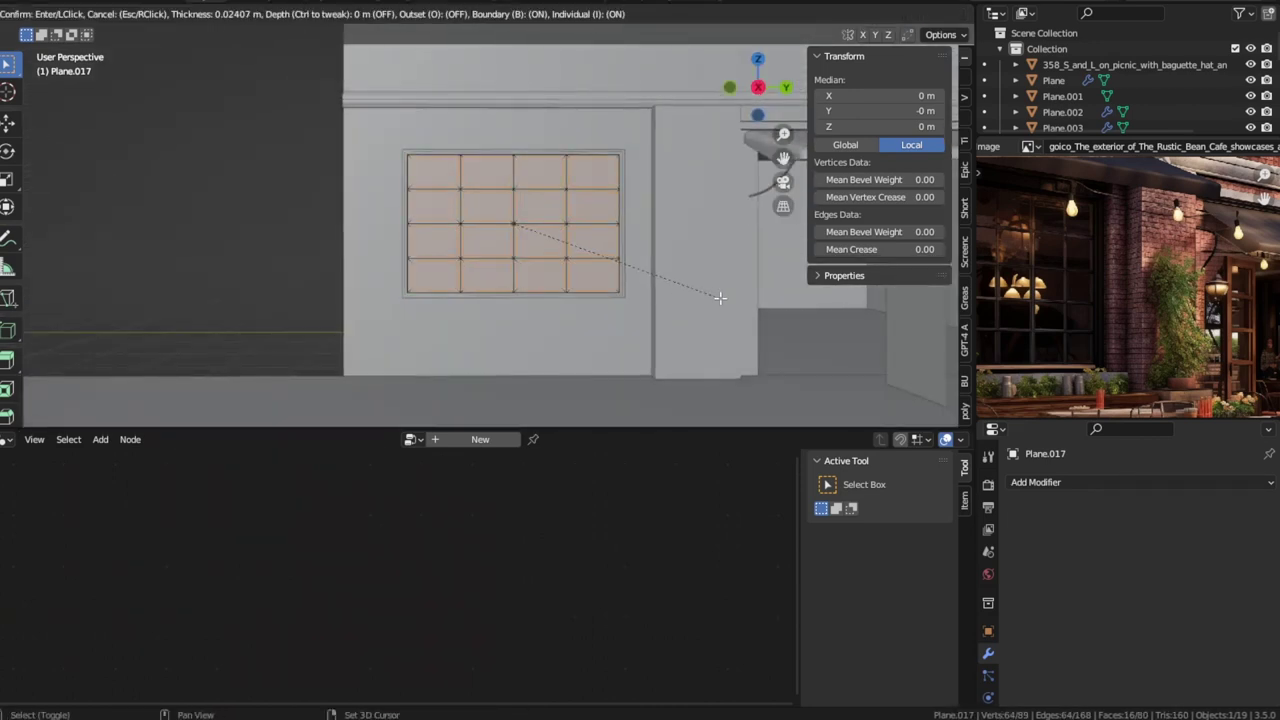
left_click(720, 297)
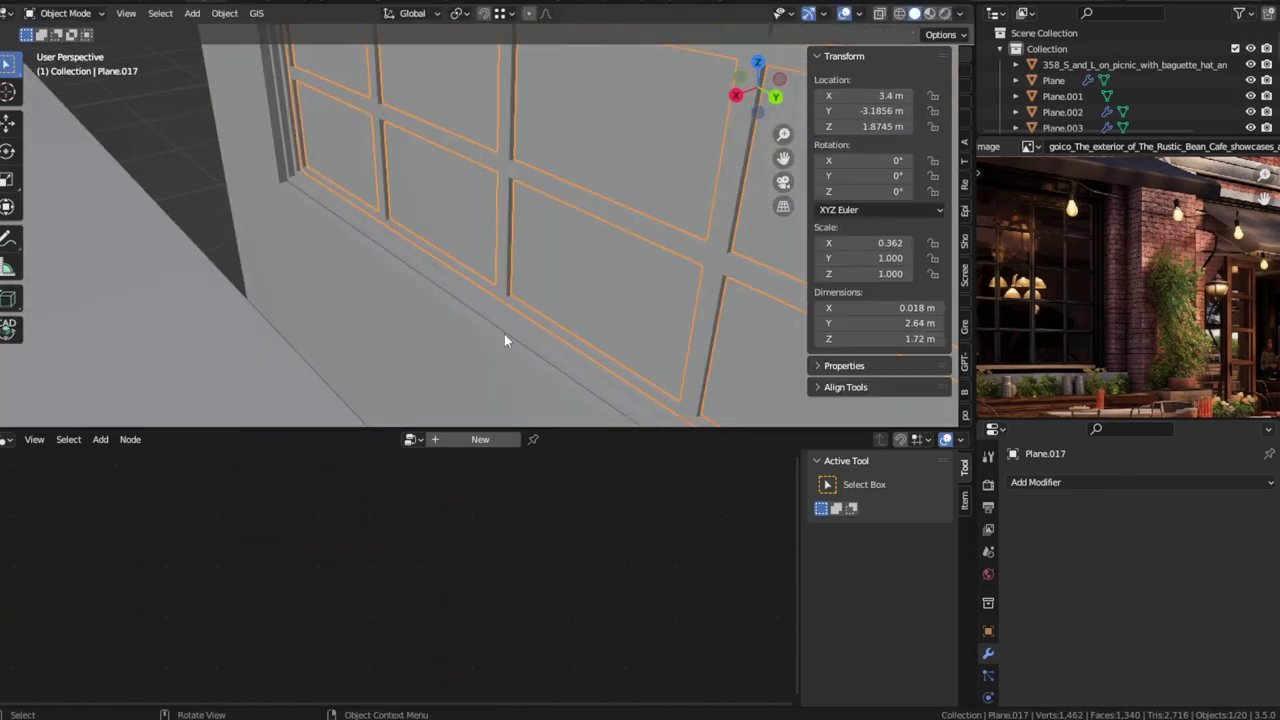
Step: Thicken the separate glass panes of the window with a Solidify modifier of 0.005 m thickness
key("shift+d")
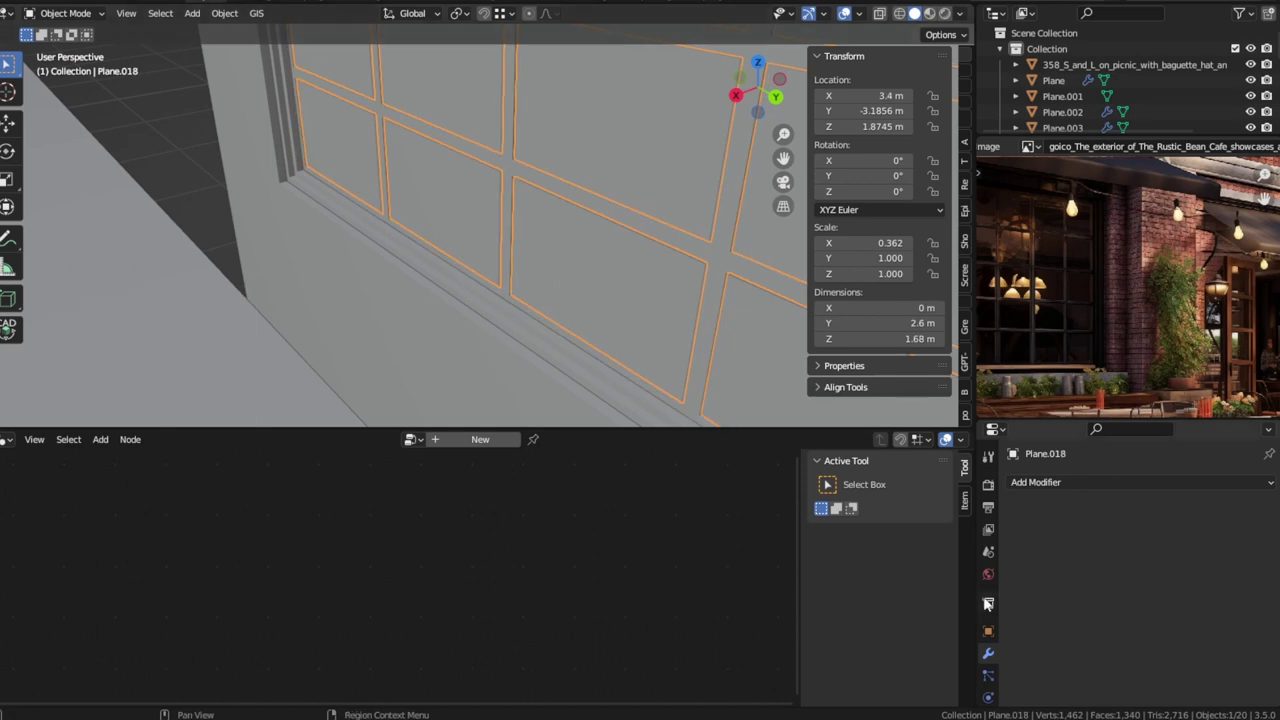
left_click(1036, 482)
left_click(958, 400)
type("0.005")
key("Return")
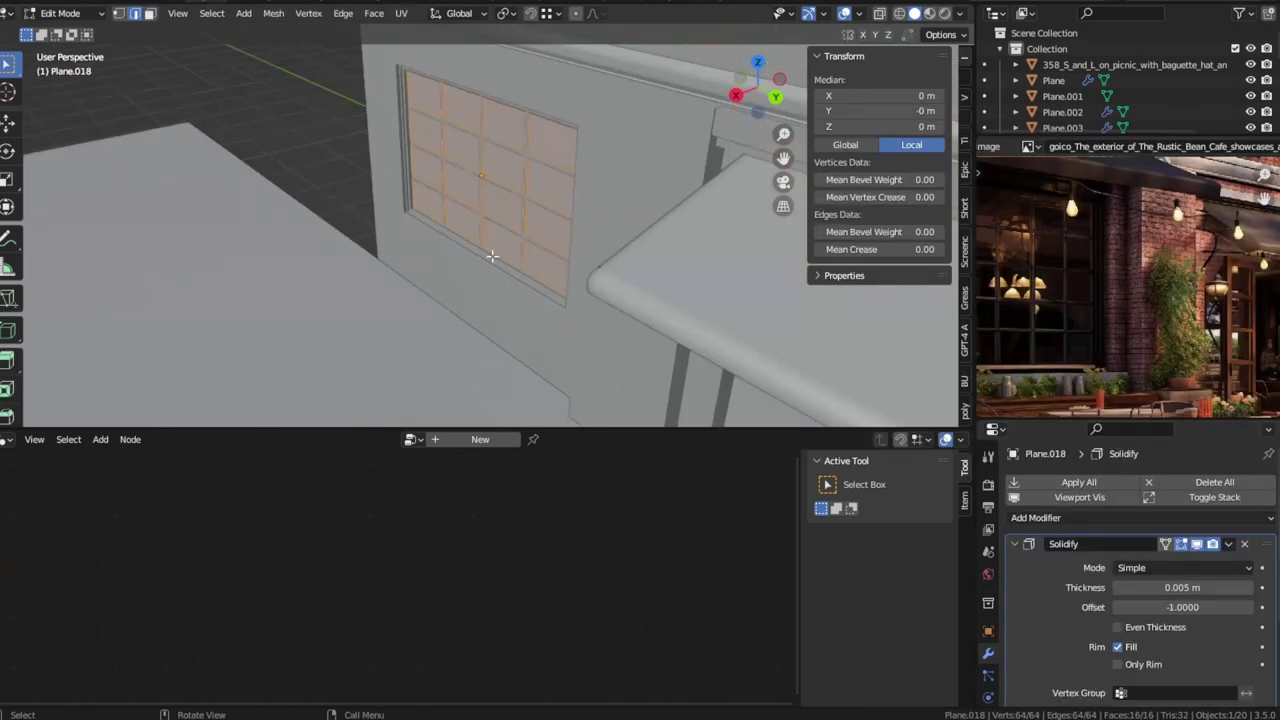
right_click(440, 310)
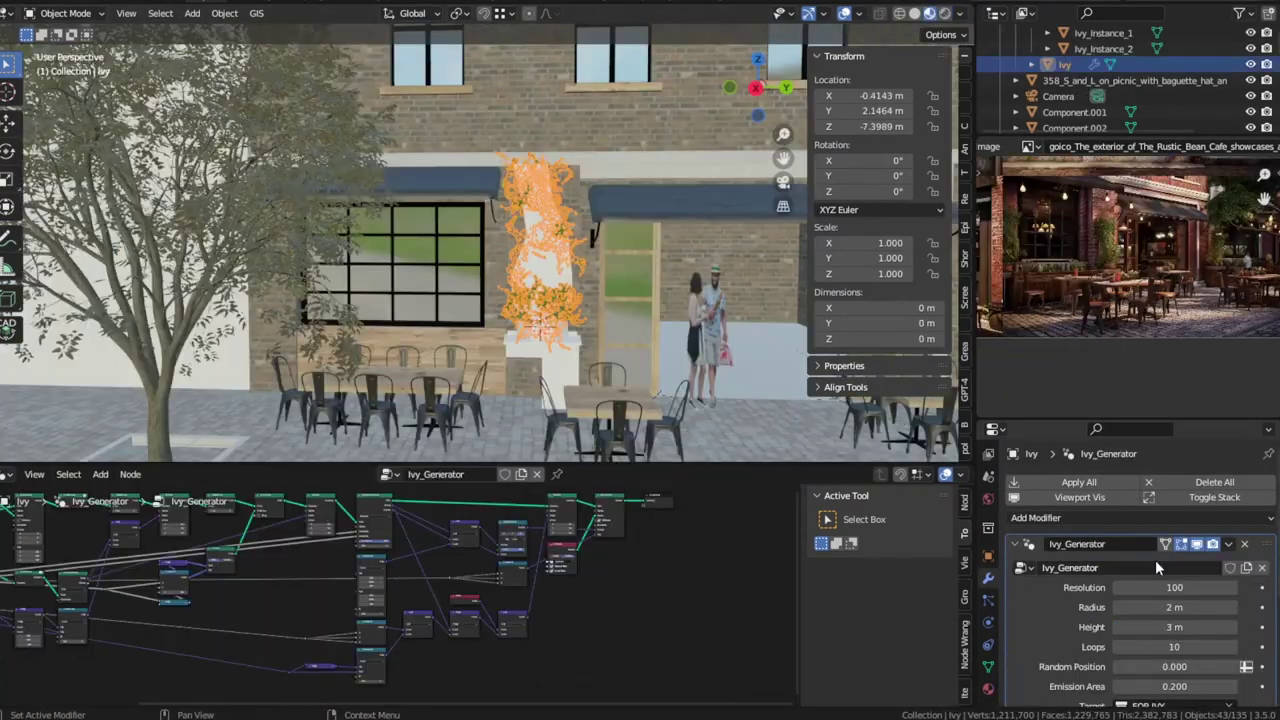
scroll(1180, 600, "down", 6)
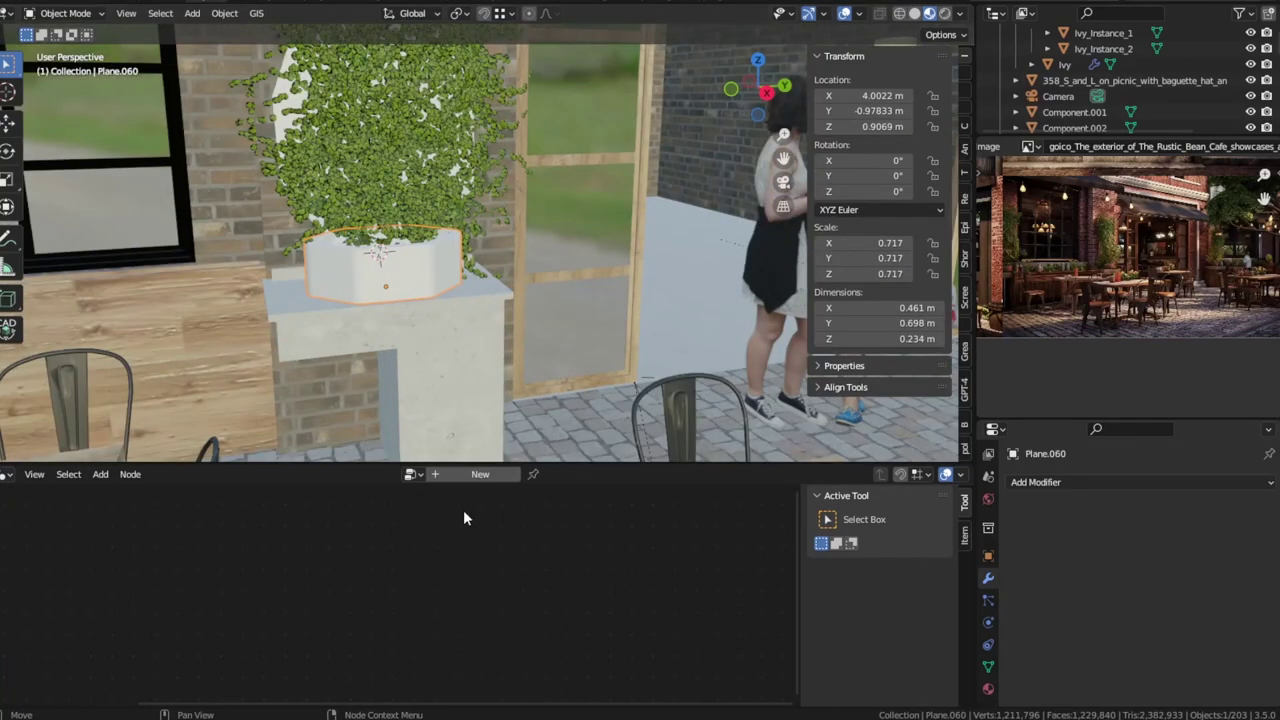
Step: Open the asset browser below the viewport and move the European Meadow grass patch's edge along X to fit the tree bed
left_click(8, 475)
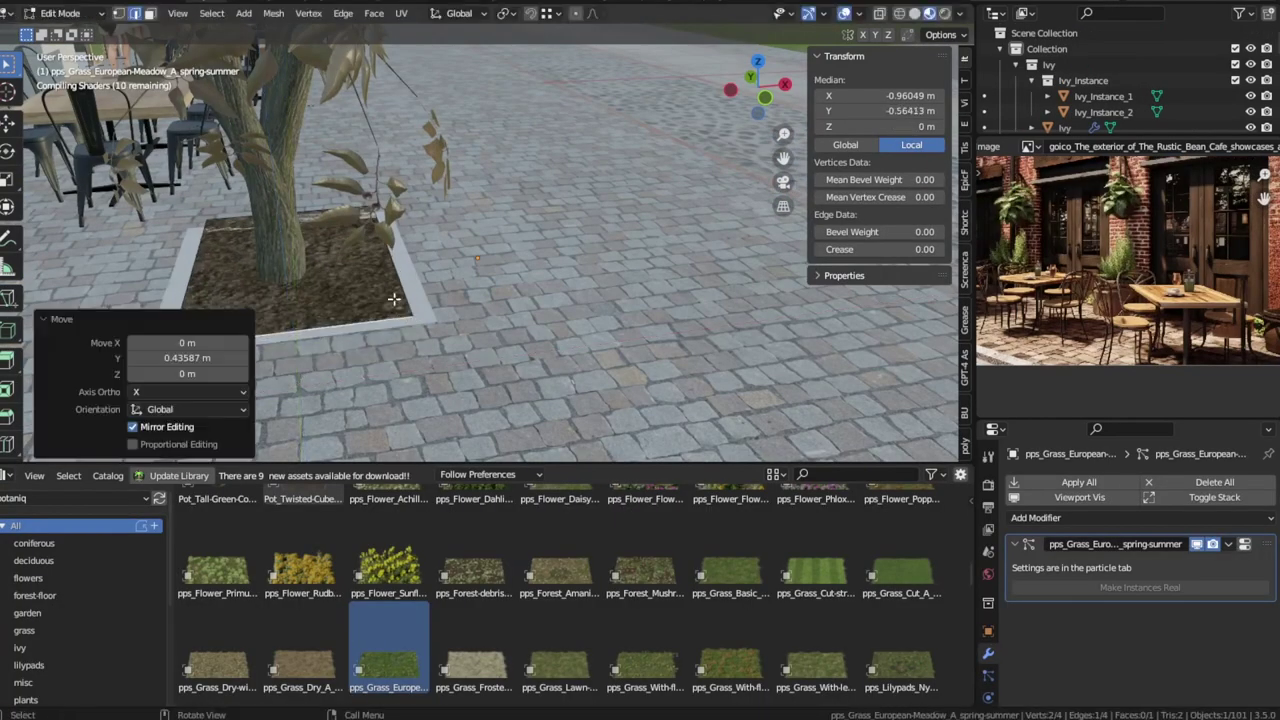
key("g")
key("x")
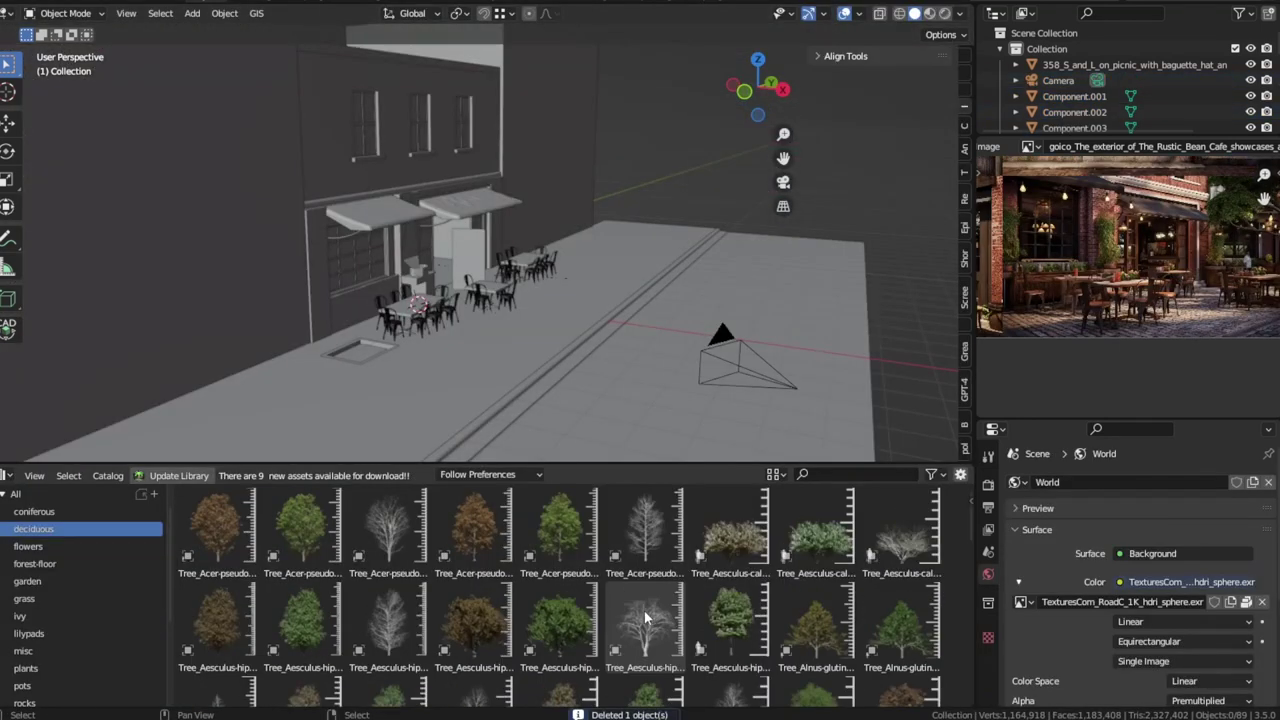
Step: Place the autumn Celtis occidentalis tree from the deciduous assets in the square bed in front of the café
scroll(645, 617, "down", 2)
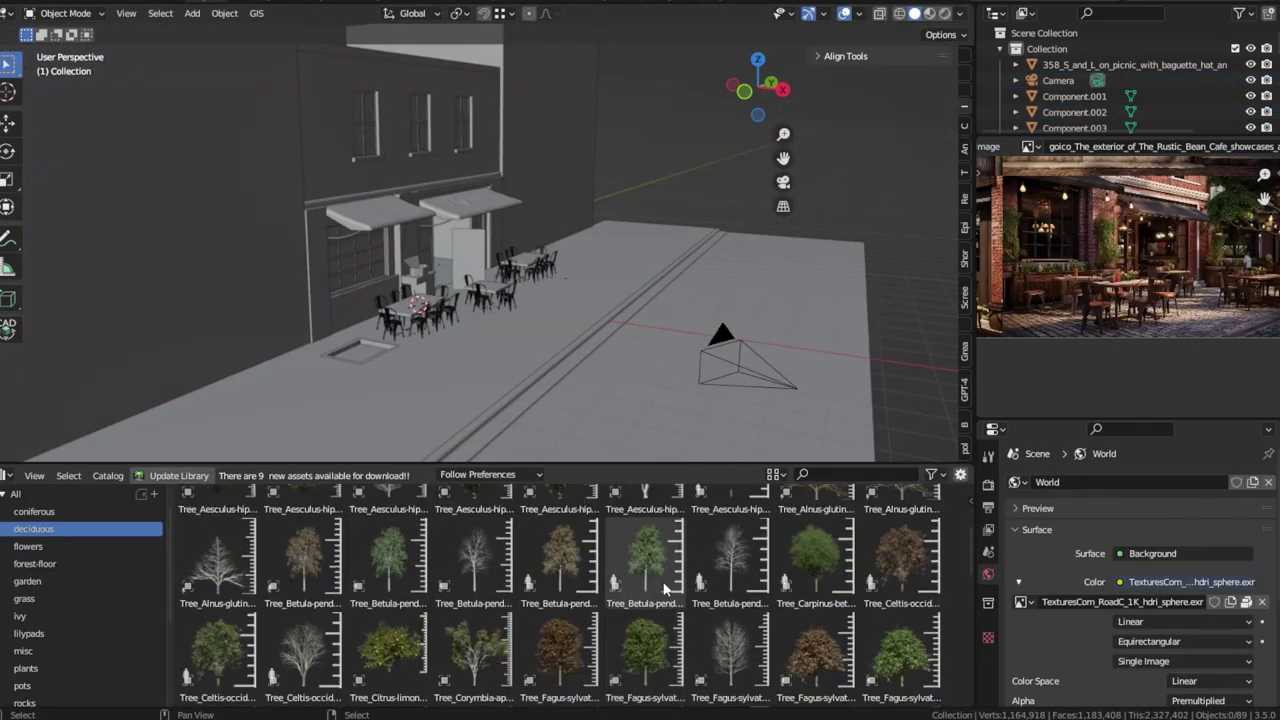
left_click_drag(900, 625, 467, 374)
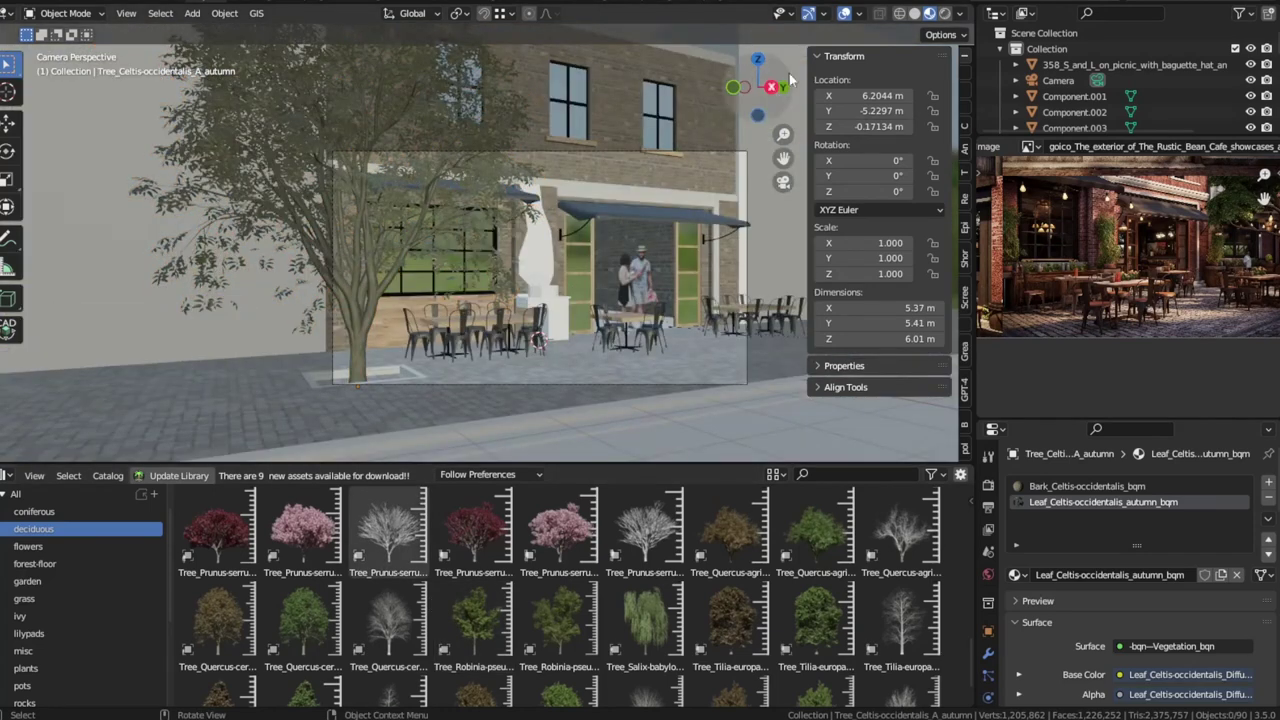
key("z")
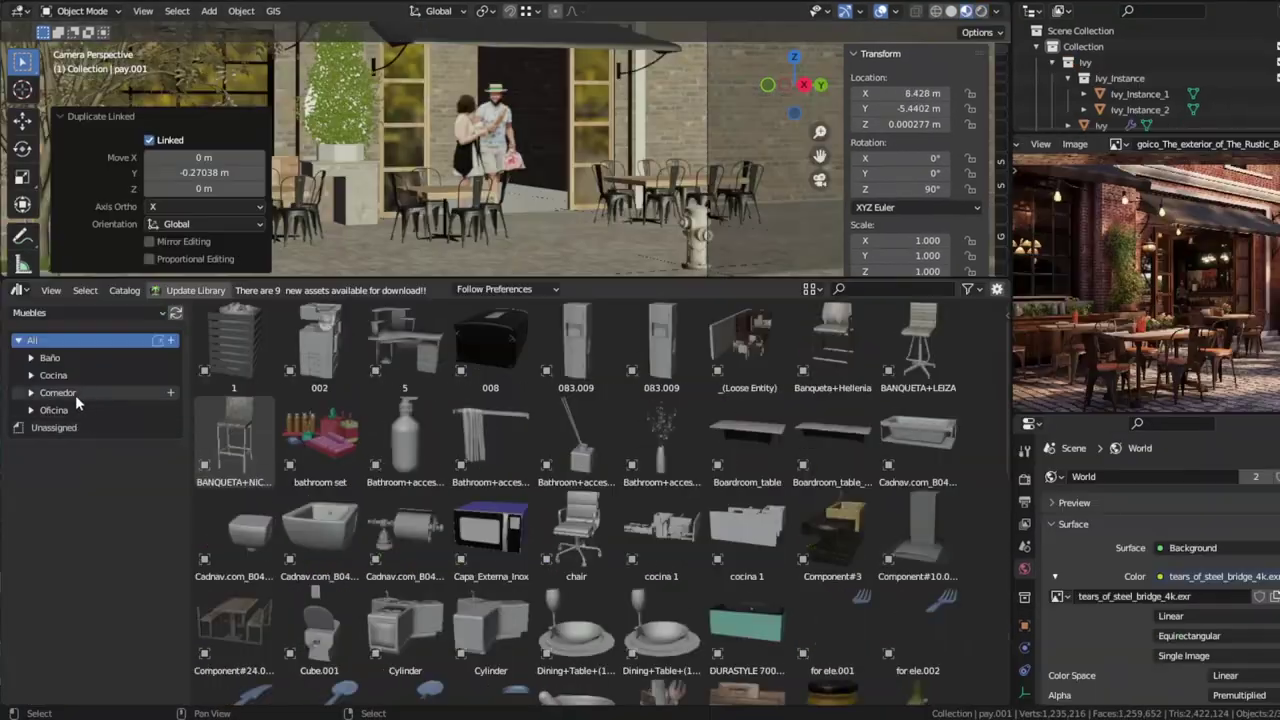
Step: Place the plate from the Comedor assets on the wooden table and make linked duplicates of it along Y
left_click(60, 392)
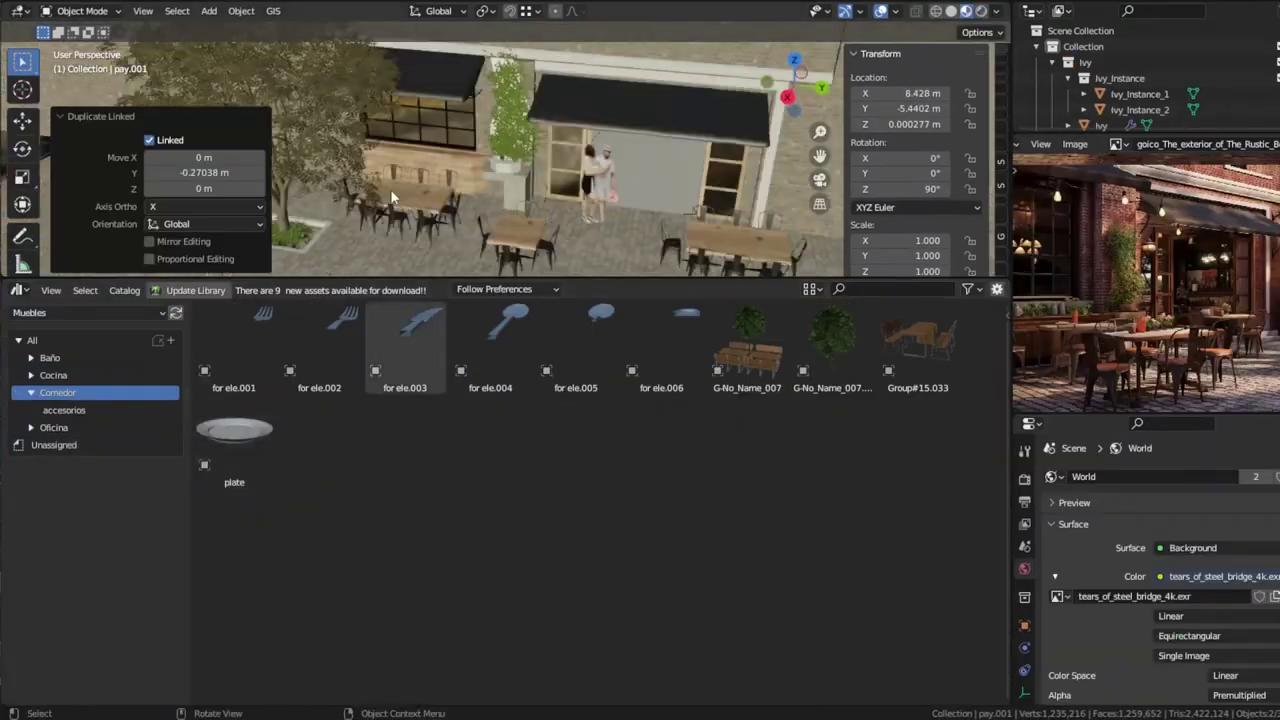
left_click_drag(234, 430, 520, 133)
key("alt+d")
key("y")
left_click(600, 180)
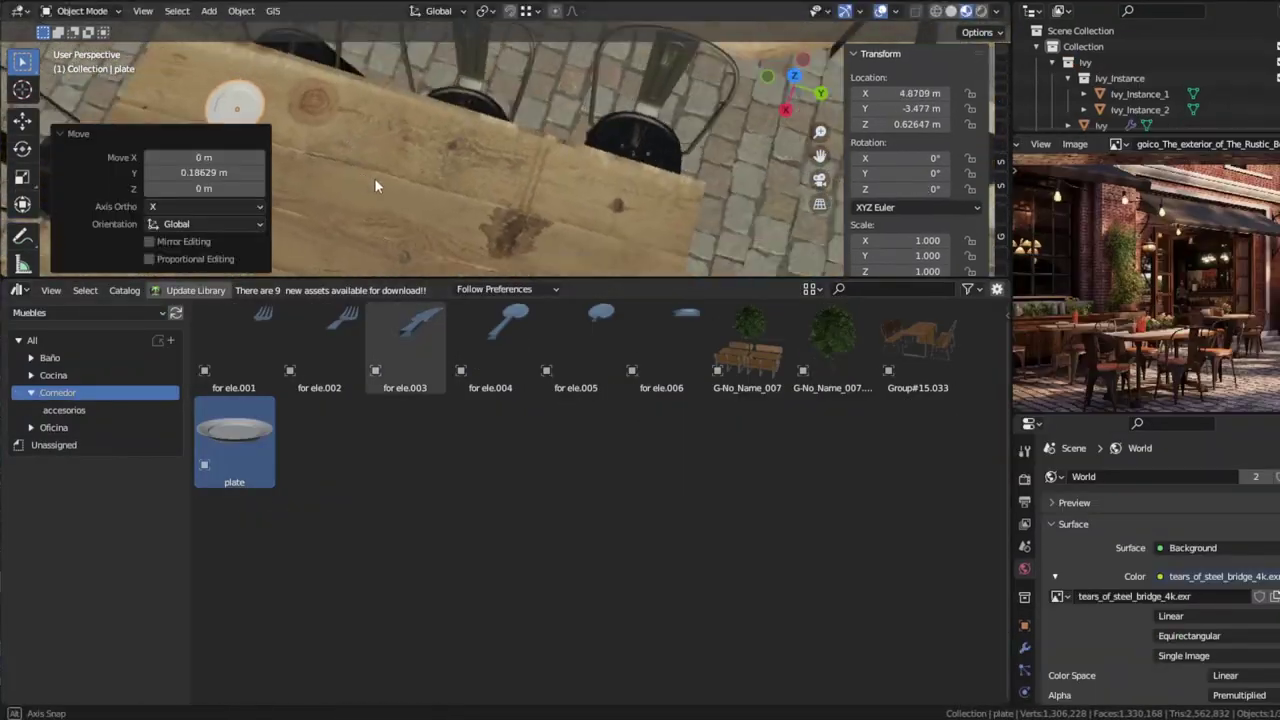
key("alt+d")
key("y")
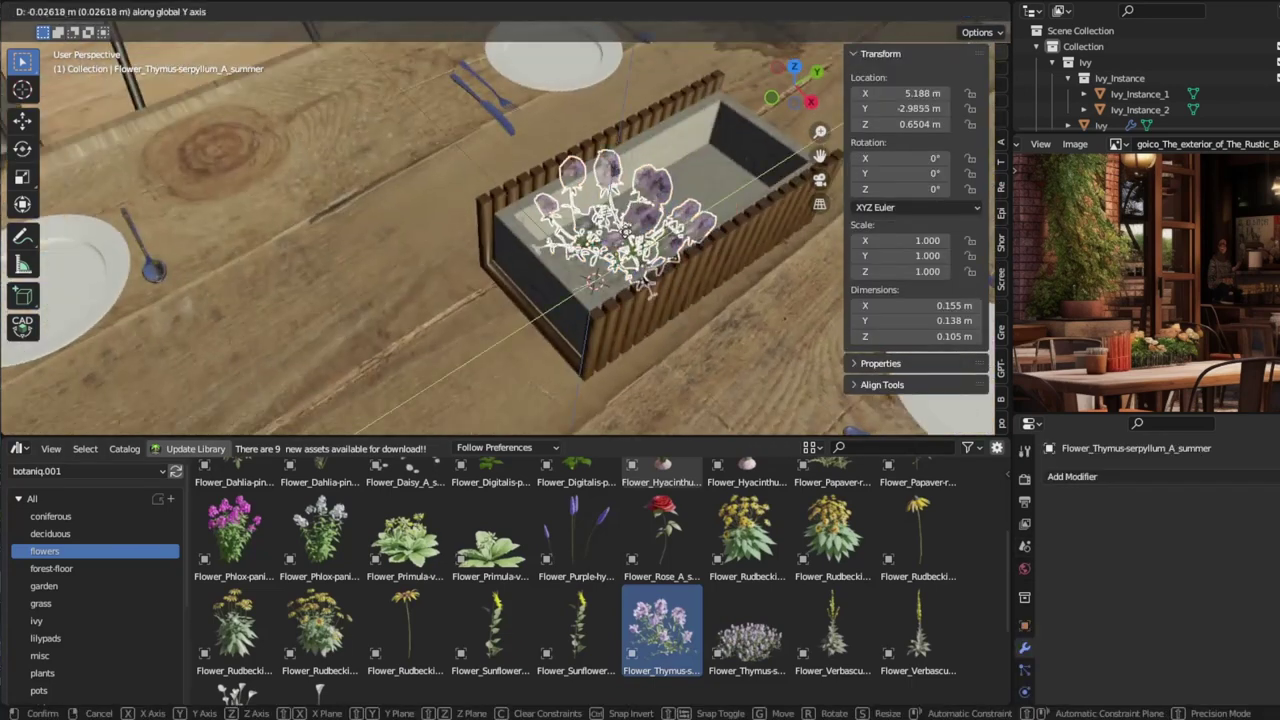
Step: Scale the Thymus serpyllum flowers inside the slatted planter on the table
key("s")
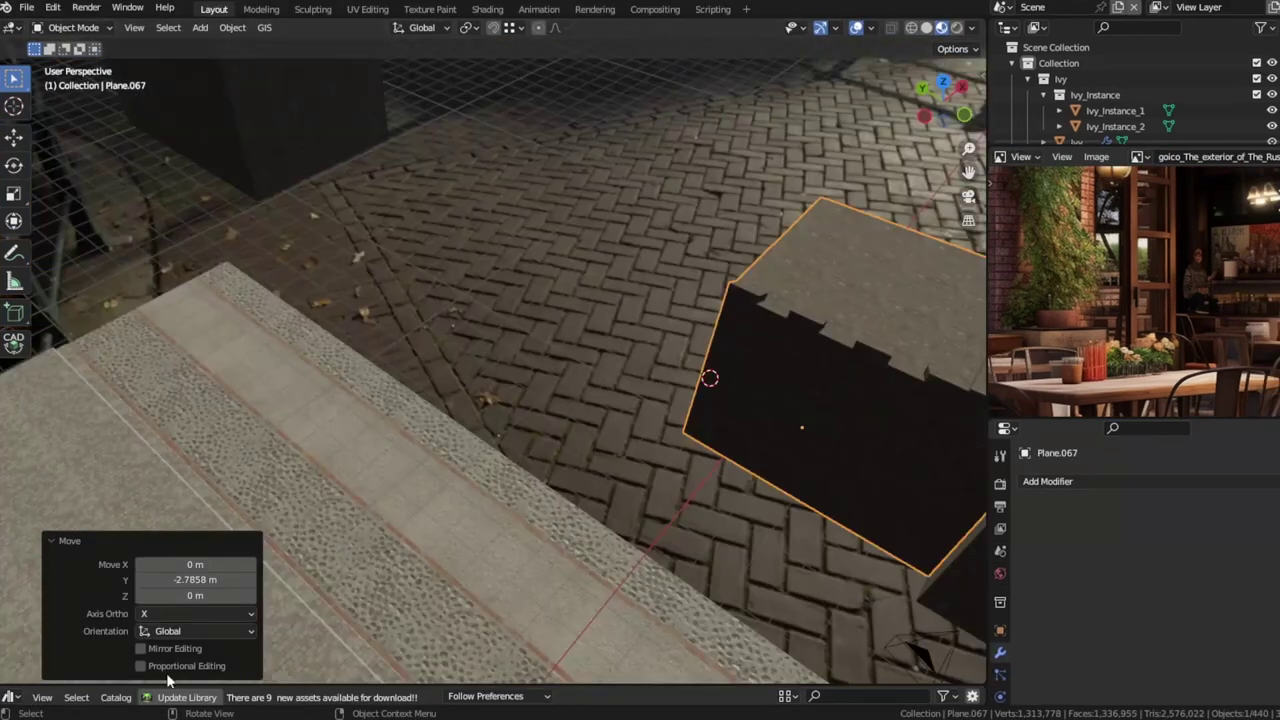
Step: Place a deciduous tree from the botaniq.001 library beside the street and return to the camera view
left_click_drag(168, 684, 412, 362)
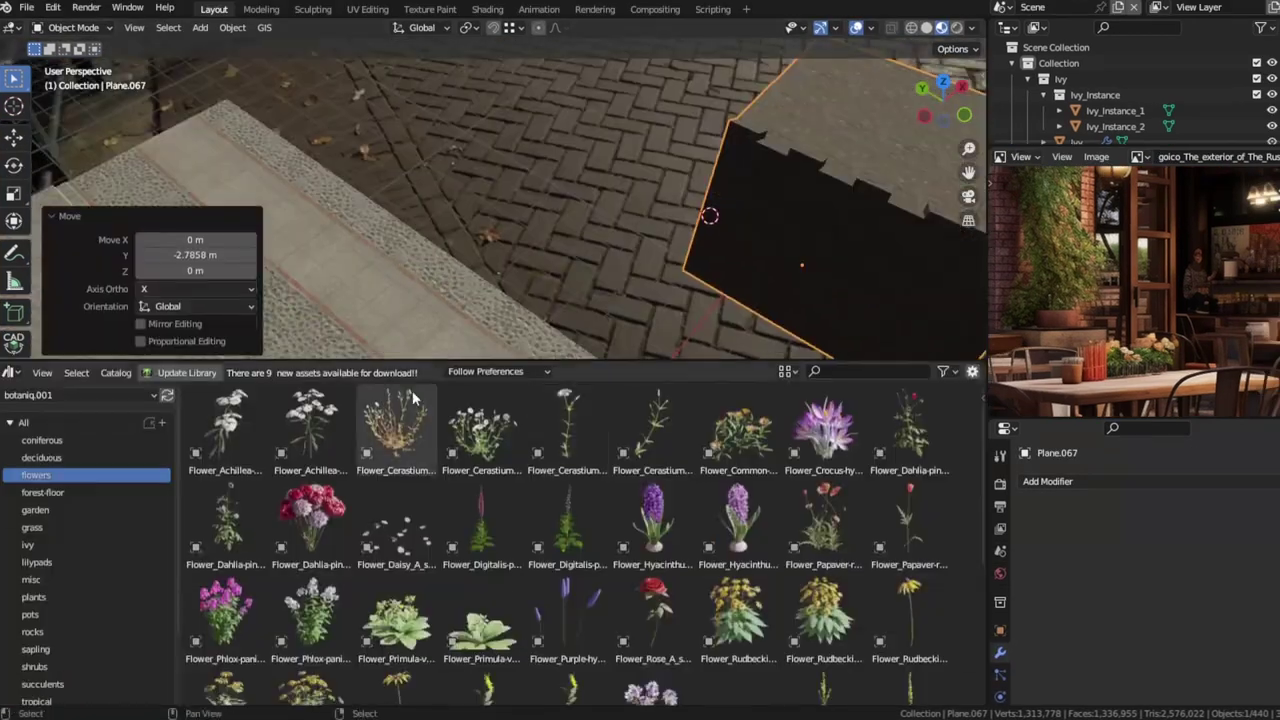
left_click(59, 457)
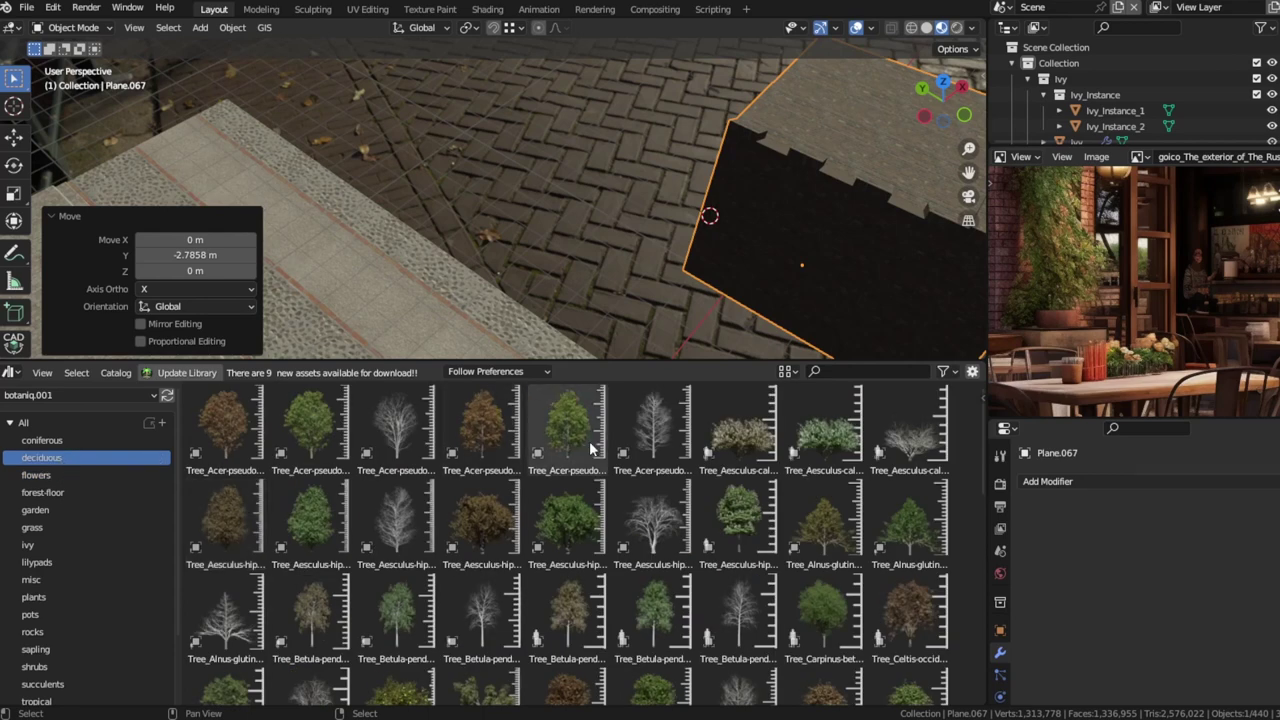
scroll(640, 500, "down", 10)
left_click_drag(566, 610, 454, 234)
key("KP_0")
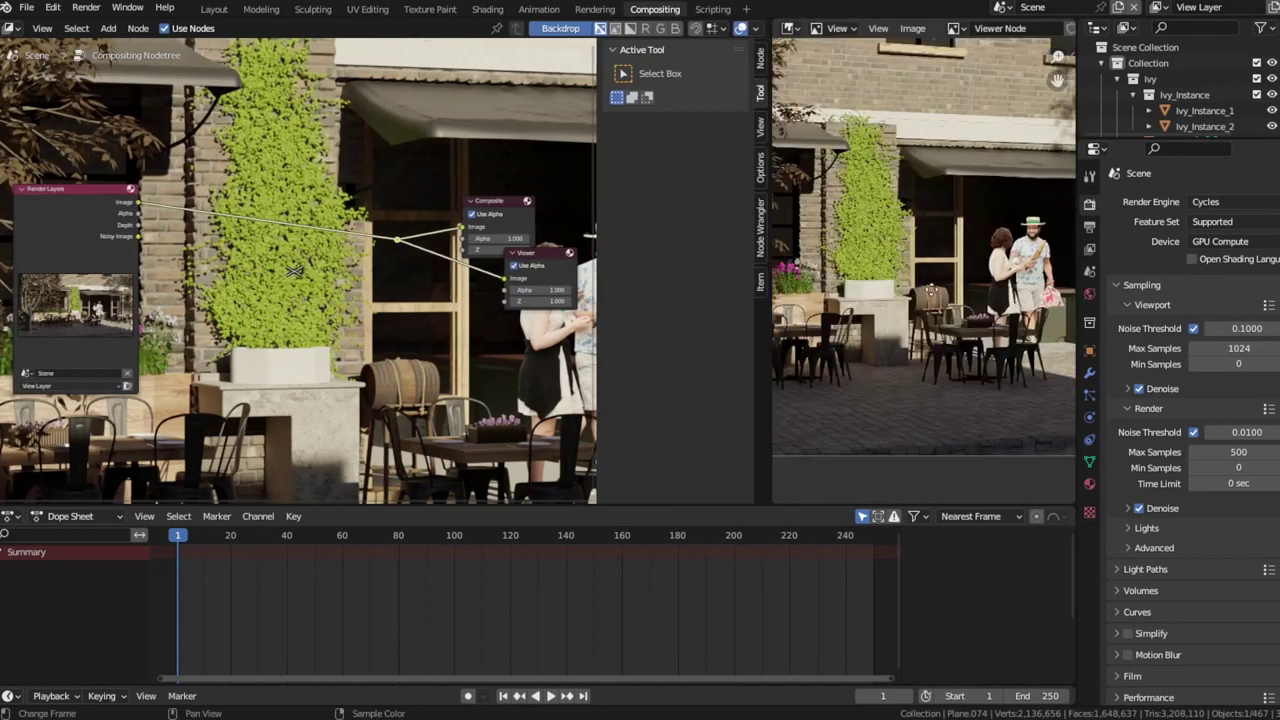
Step: Add Fog Glow Glare and Lens Distortion nodes after the render layers, with Fit enabled, Distort 0.005 and Dispersion 0.001
key("shift+a")
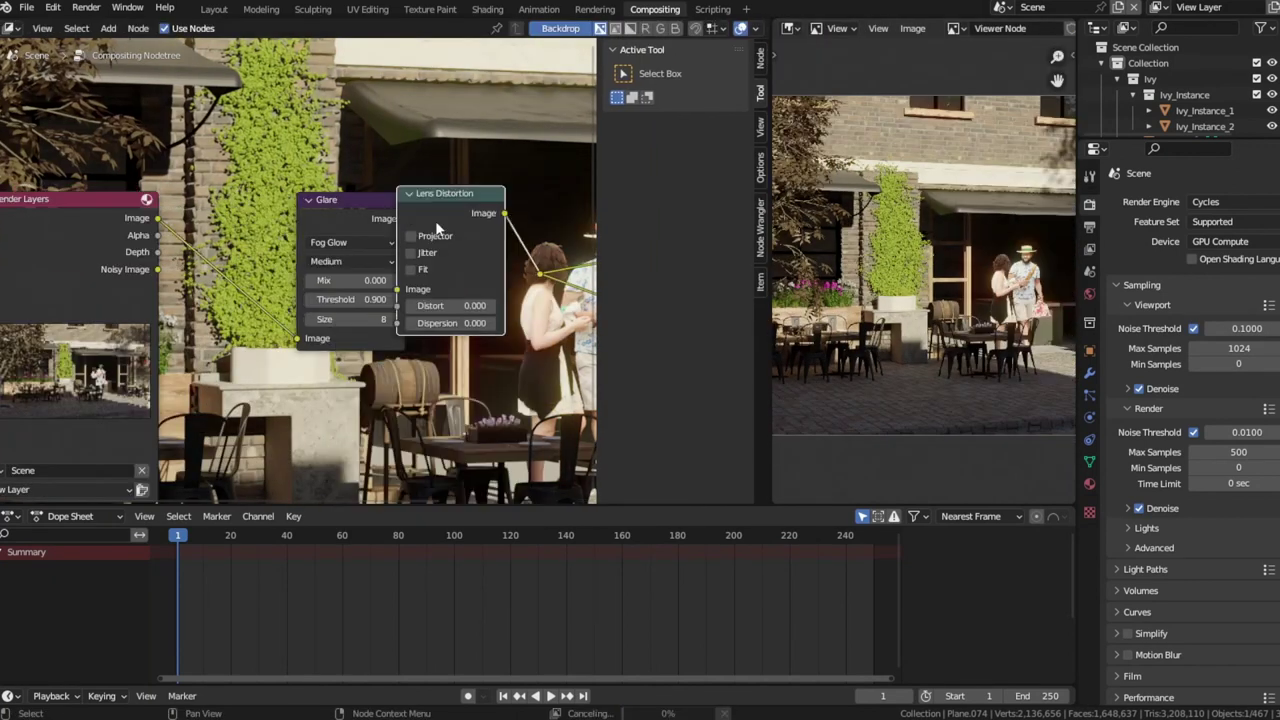
key("Return")
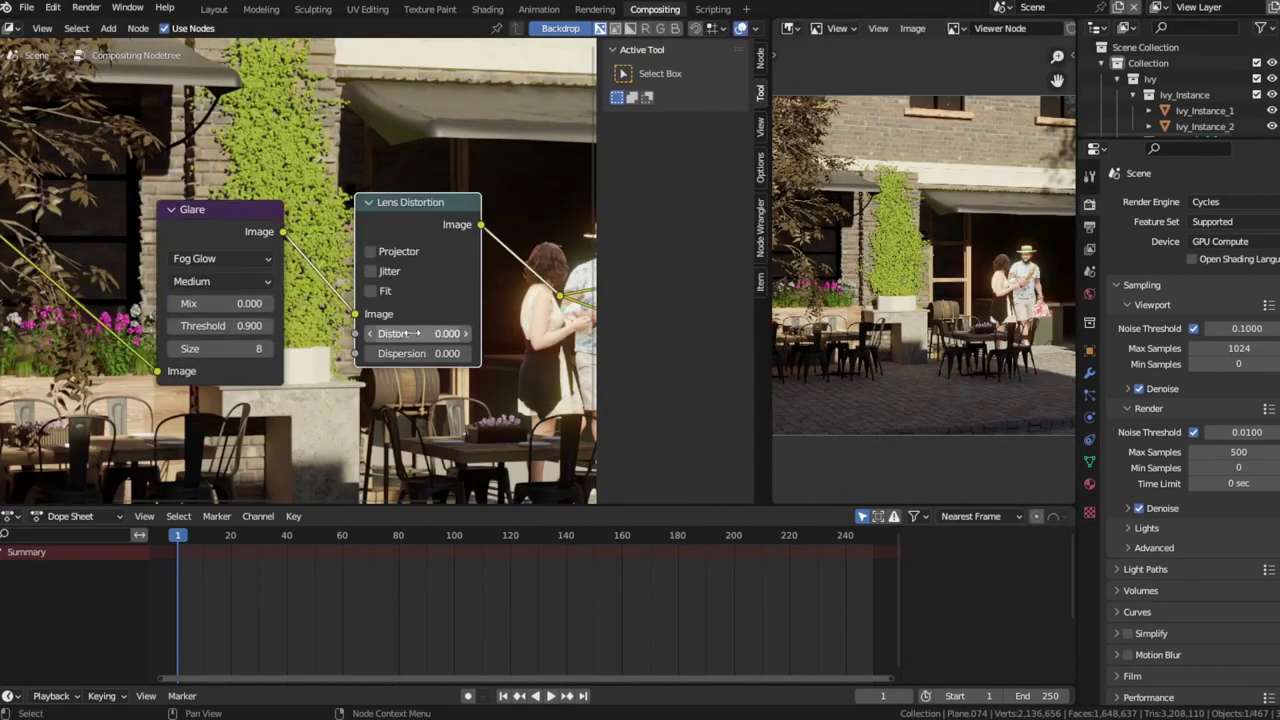
left_click(380, 270)
Step: Insert an RGB Curves node after the Lens Distortion node in the compositing chain
key("shift+a")
type("CUR")
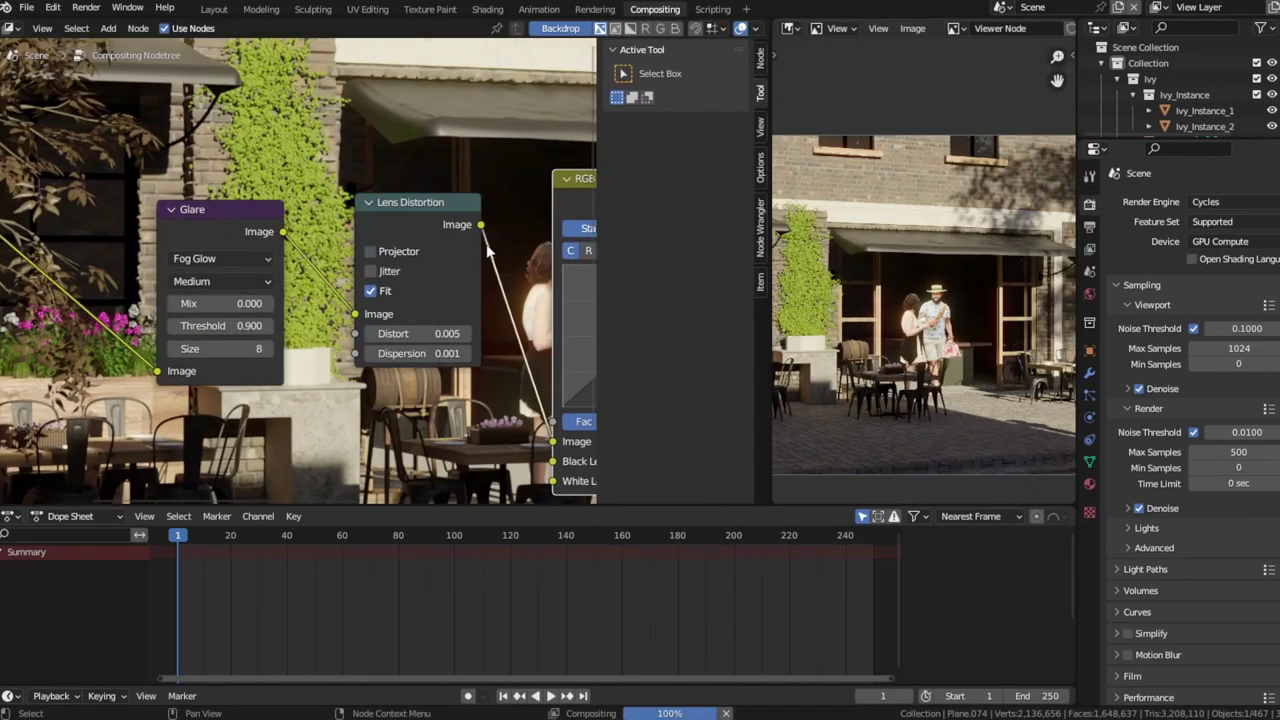
middle_click_drag(487, 252, 258, 231)
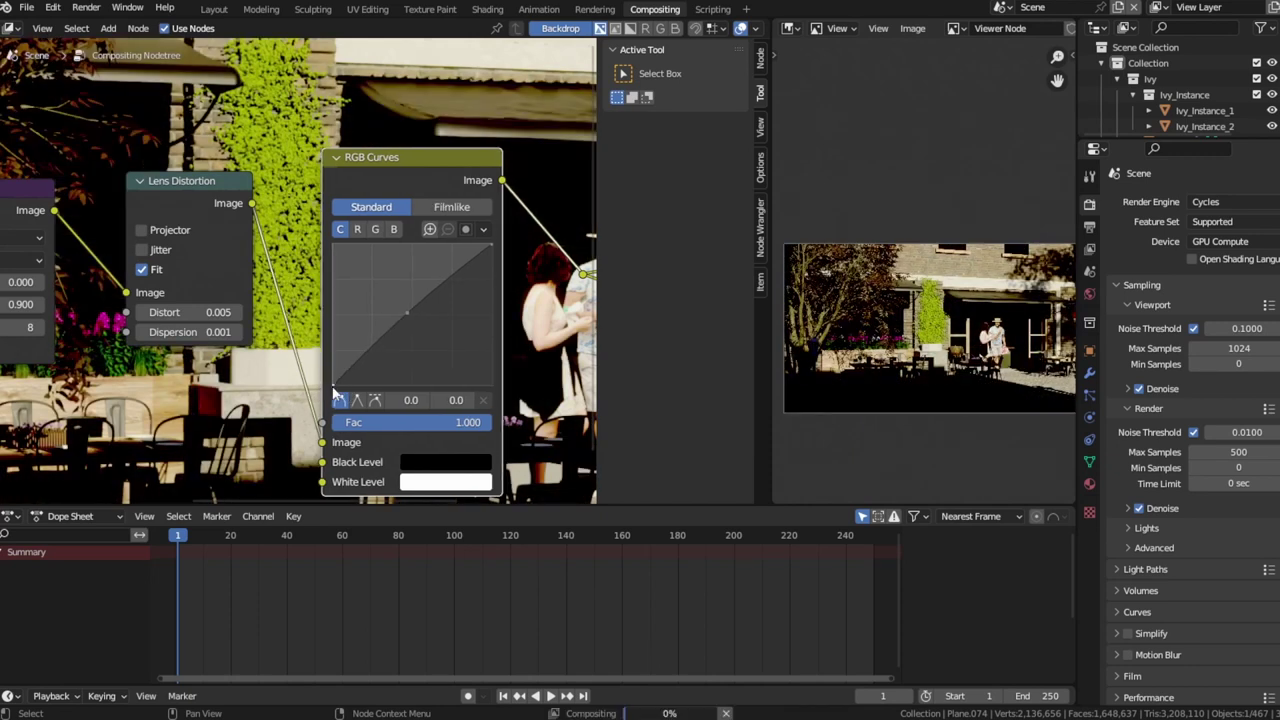